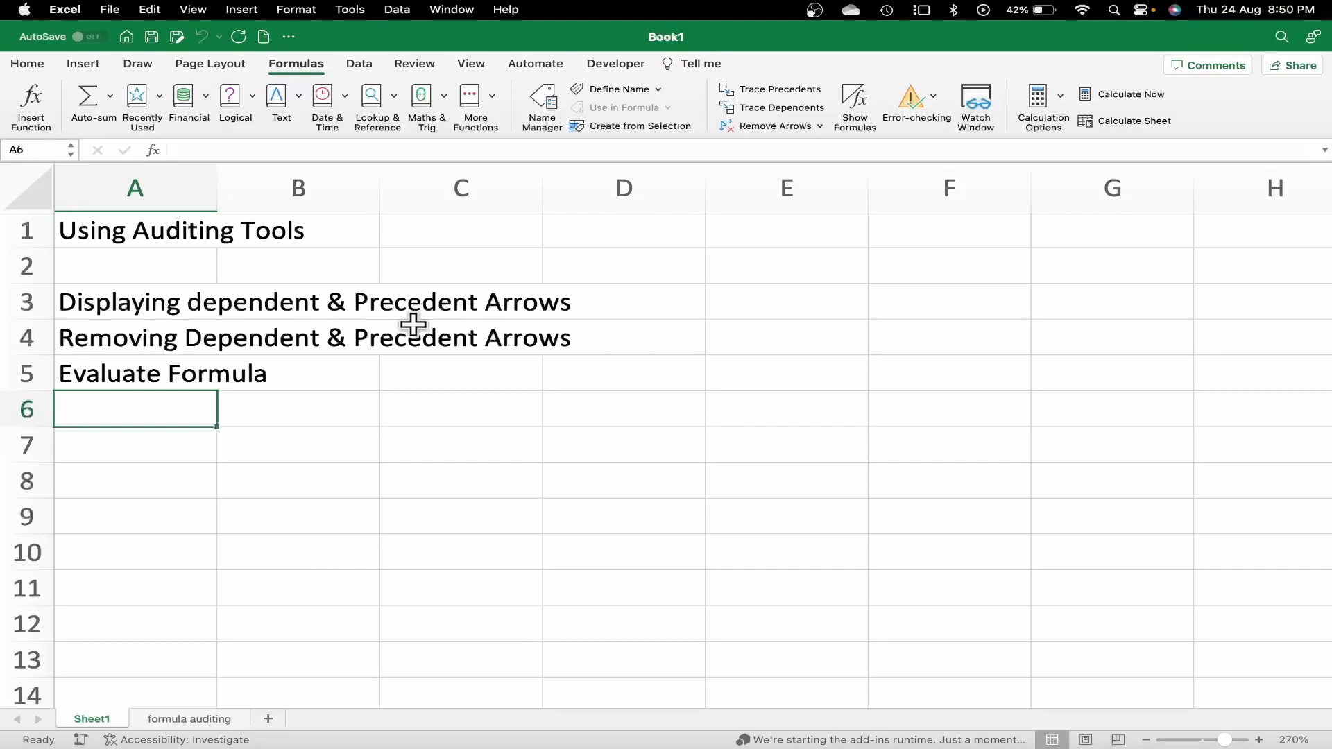
Switch to the formula auditing sheet and display all its formulas briefly, returning to the calculated values.
{"action": "left_click", "coordinate": [193, 716]}
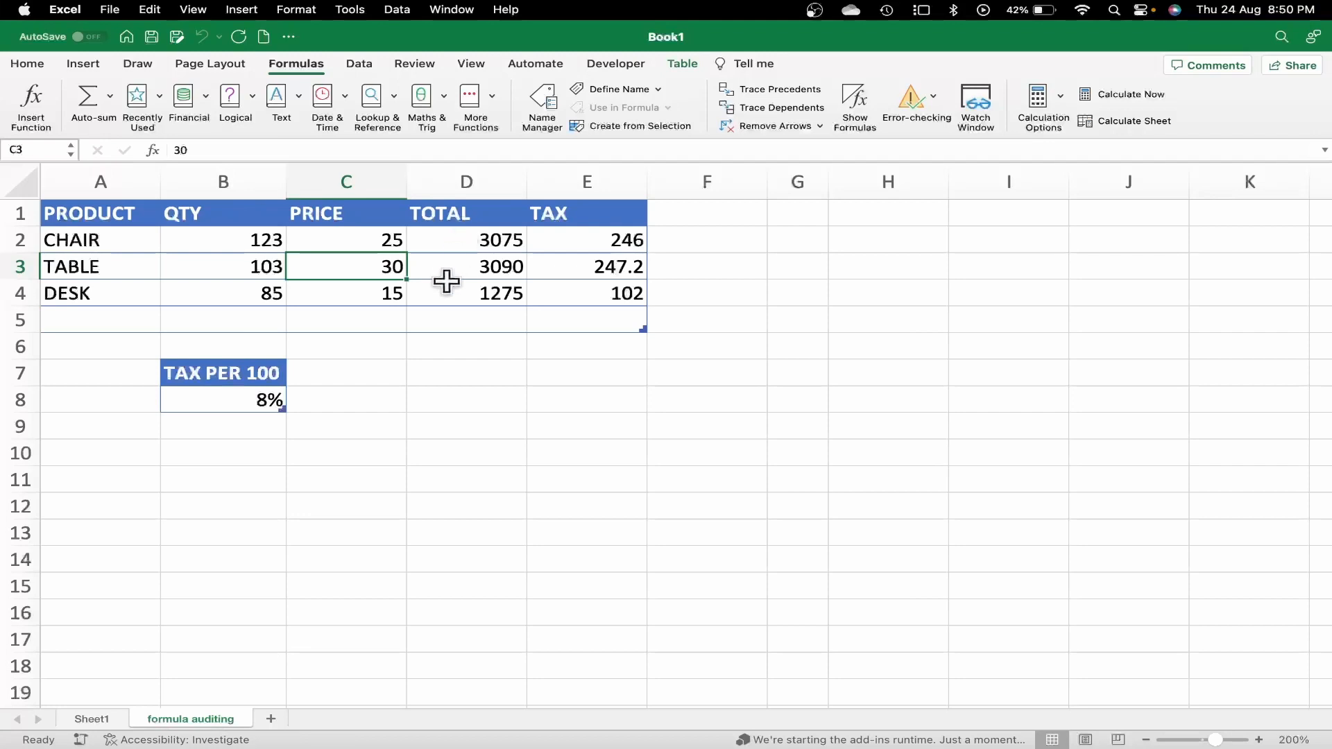
{"action": "left_click", "coordinate": [31, 61]}
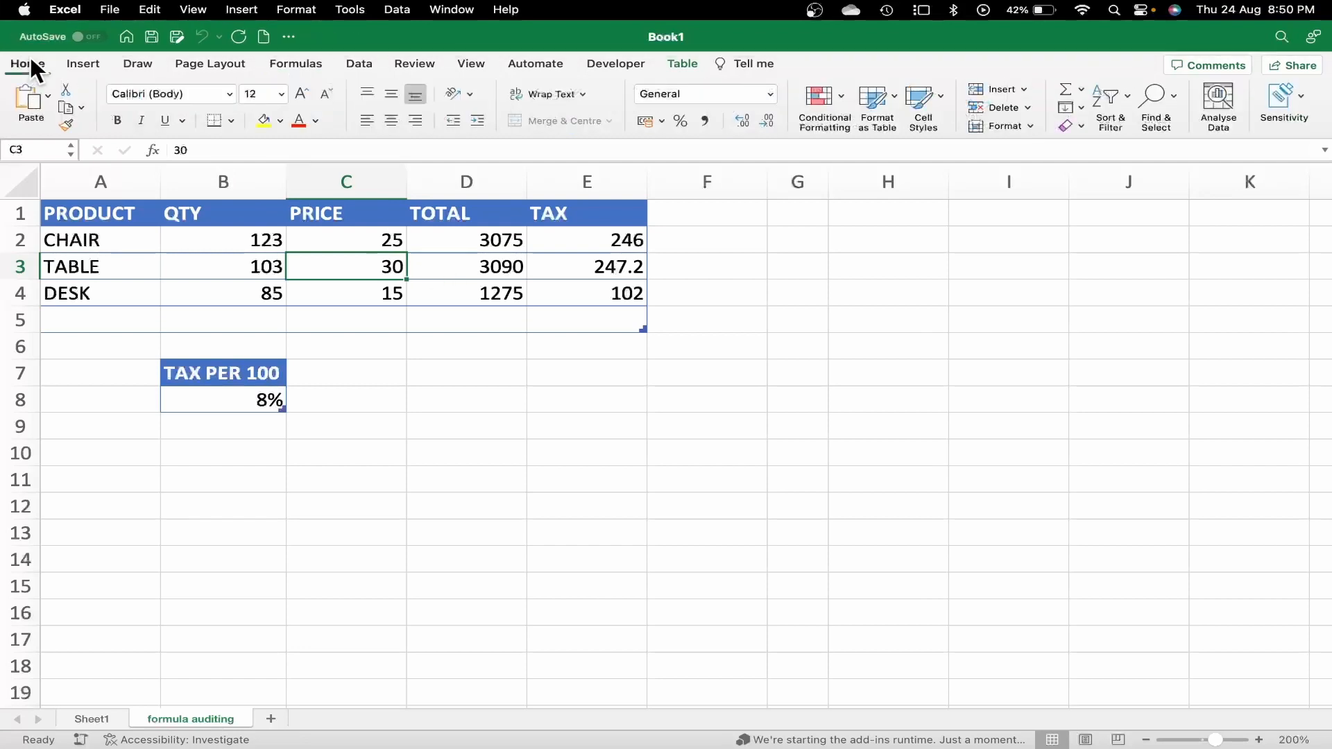
{"action": "left_click", "coordinate": [276, 60]}
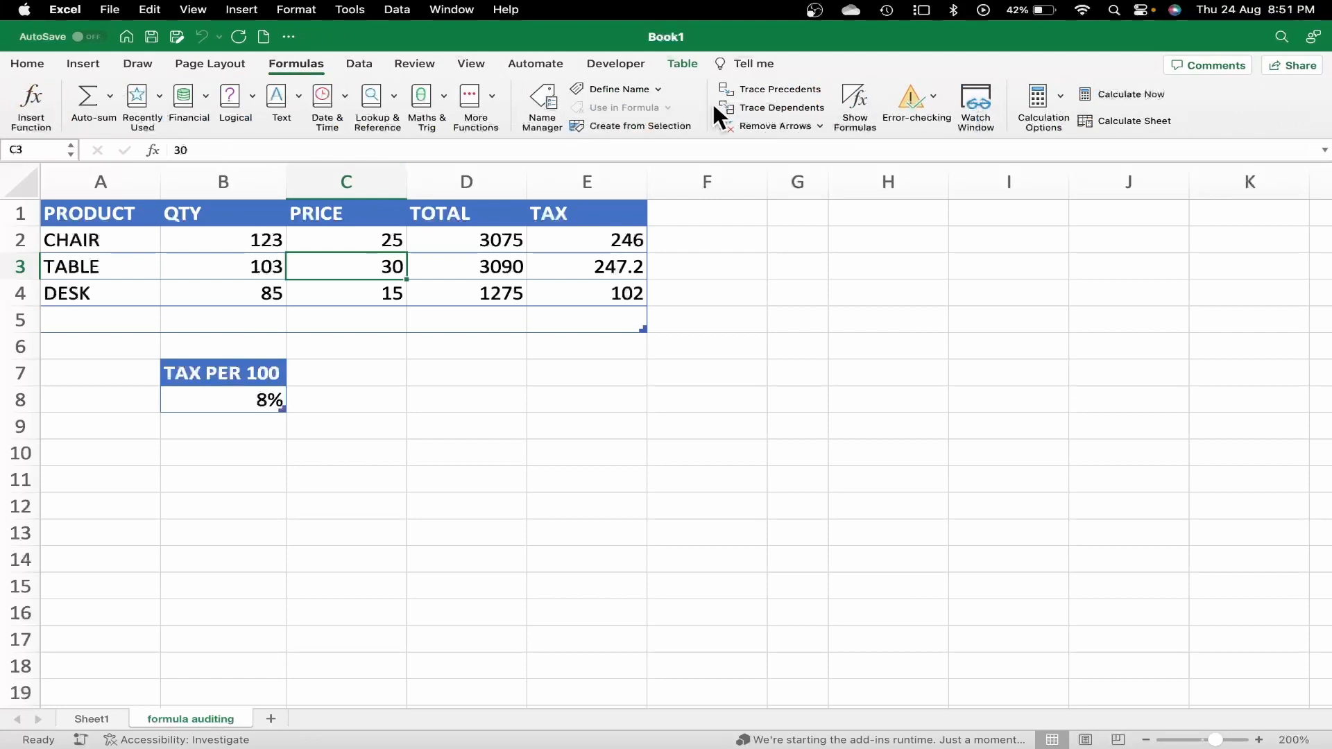
{"action": "left_click", "coordinate": [857, 100]}
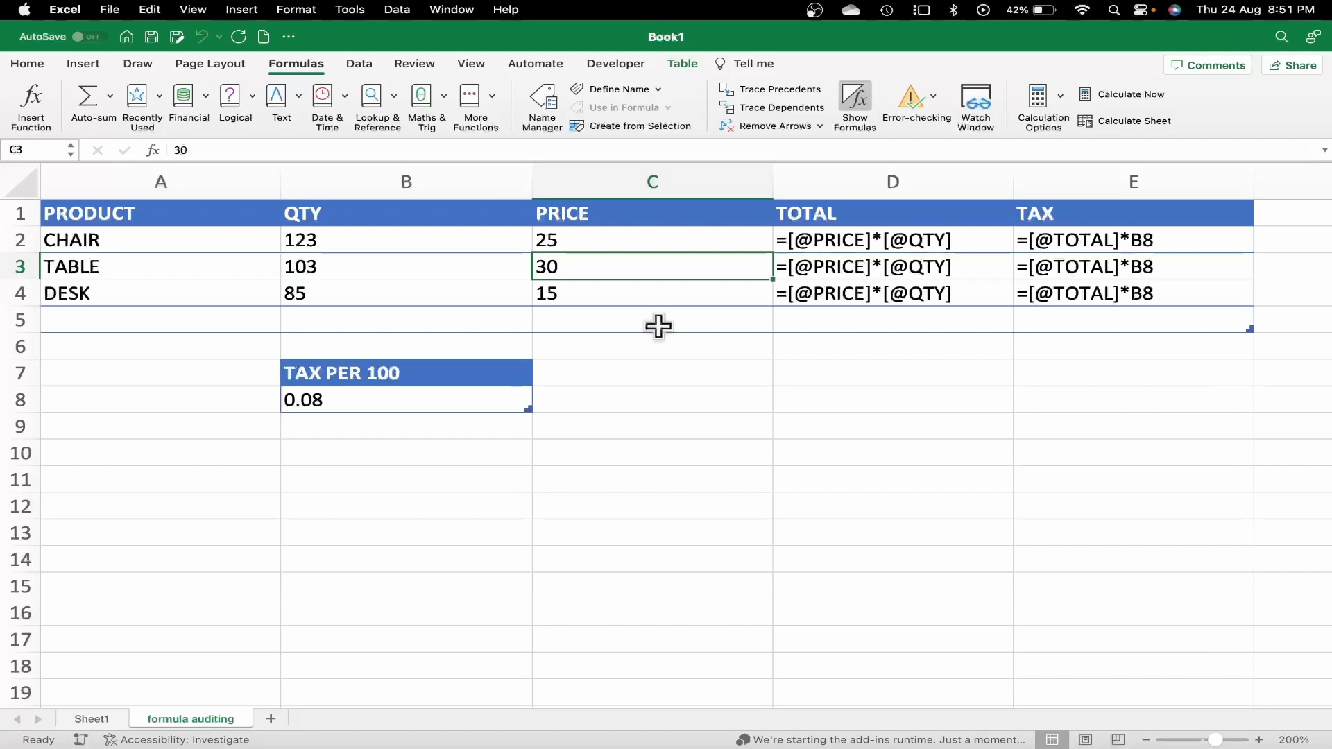
{"action": "left_click", "coordinate": [858, 103]}
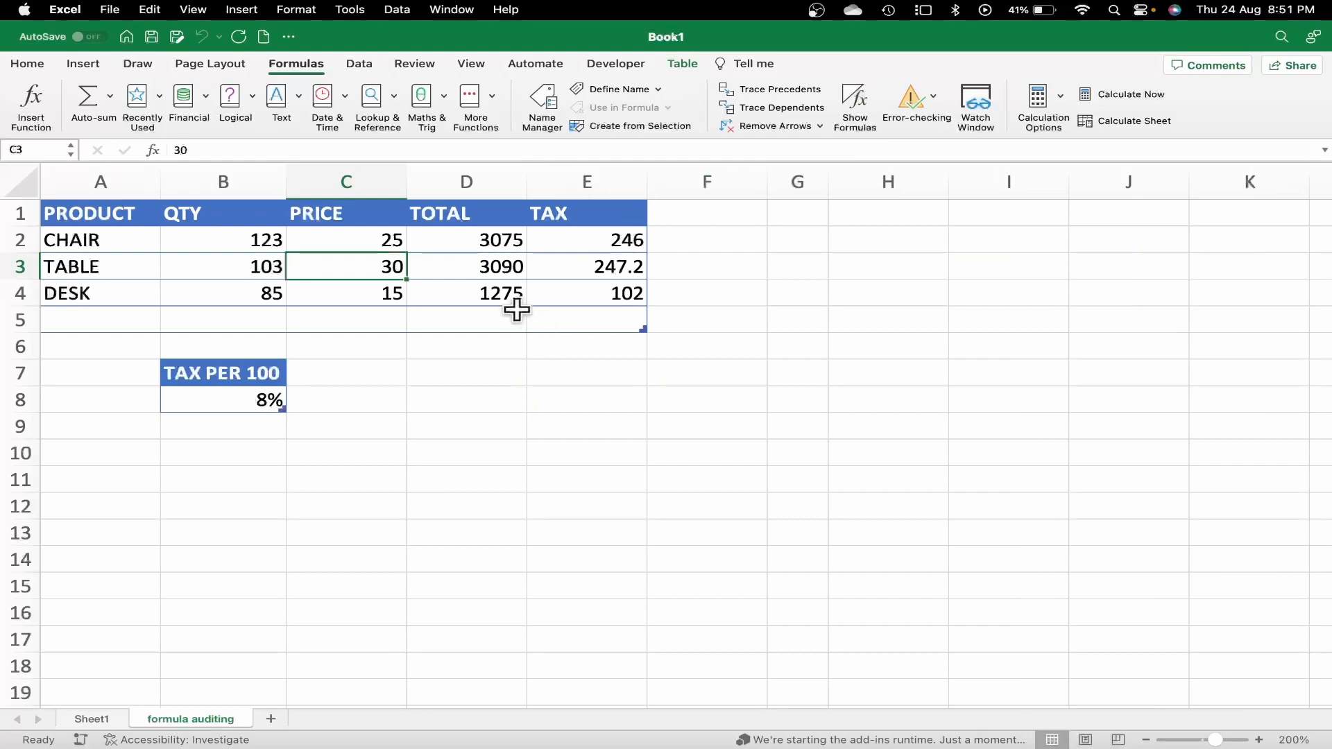
Trace the precedents of the TABLE row's TOTAL in cell D3, and clear the tracer arrows.
{"action": "left_click", "coordinate": [480, 268]}
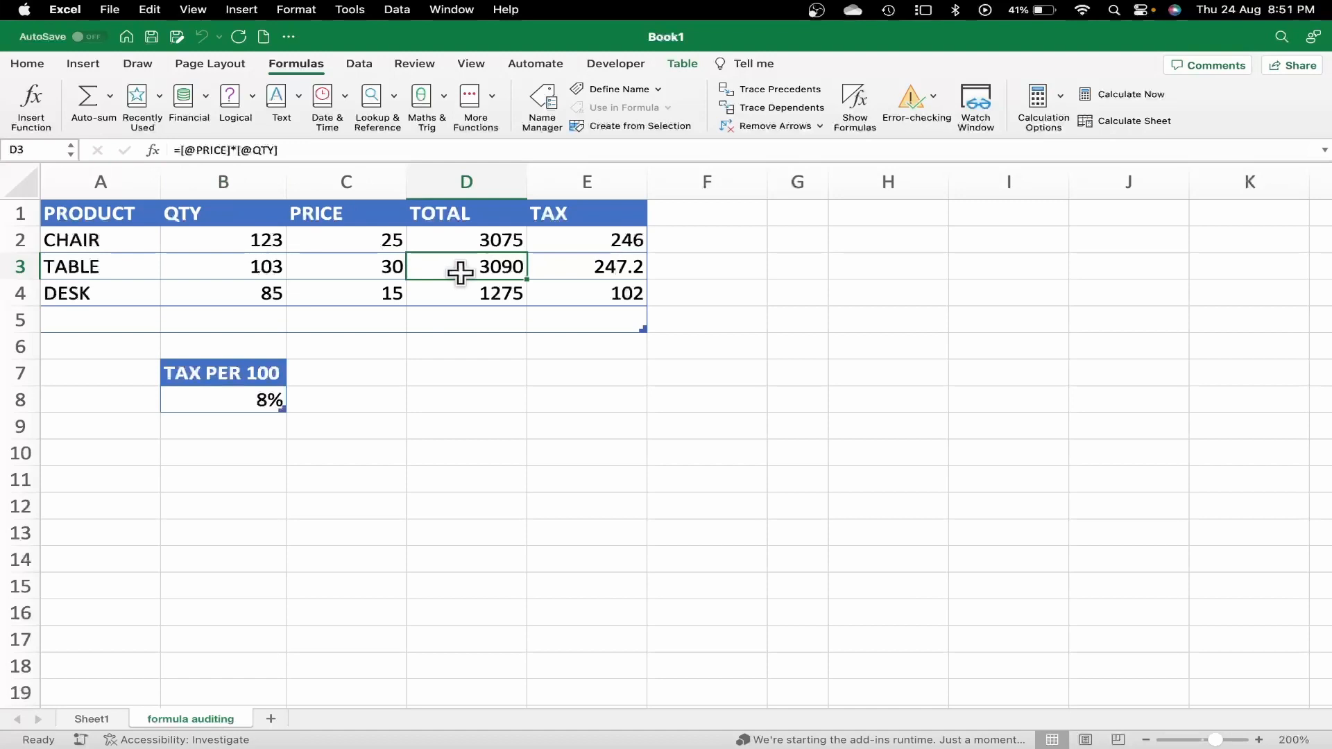
{"action": "left_click", "coordinate": [497, 290]}
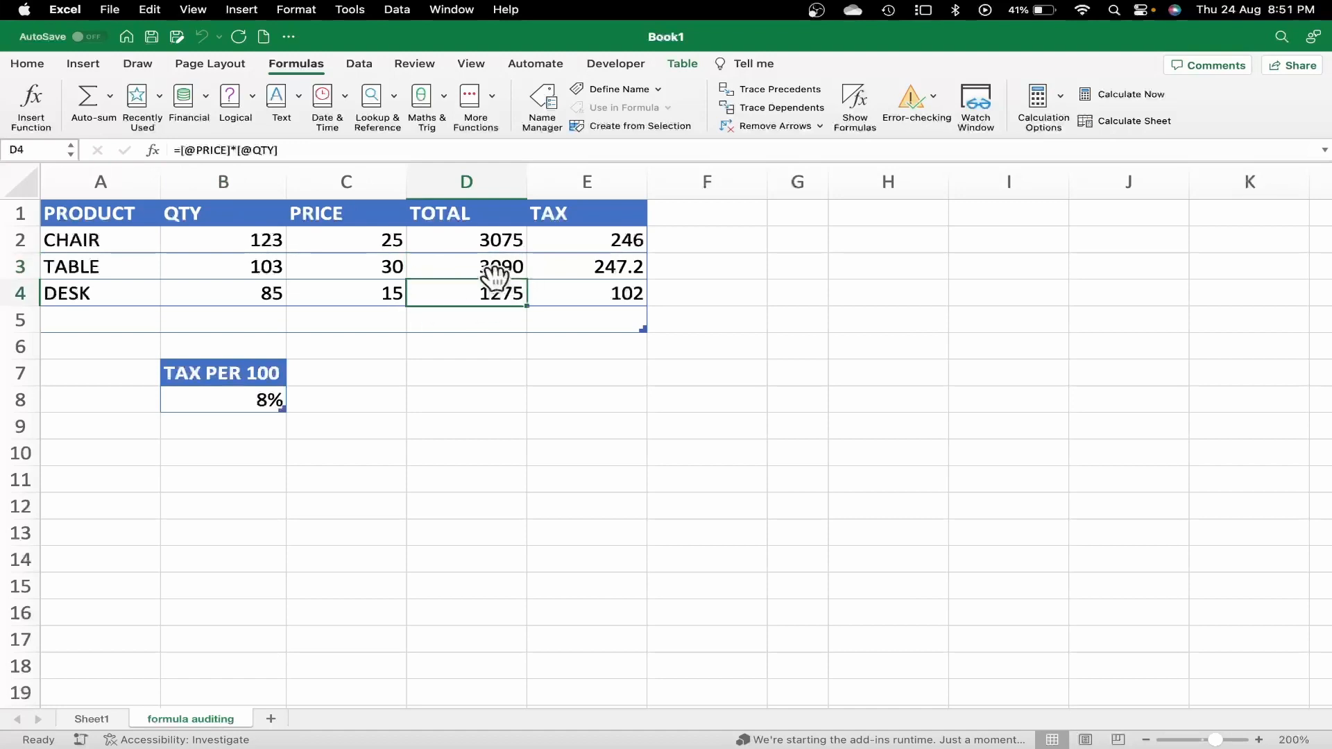
{"action": "left_click", "coordinate": [492, 273]}
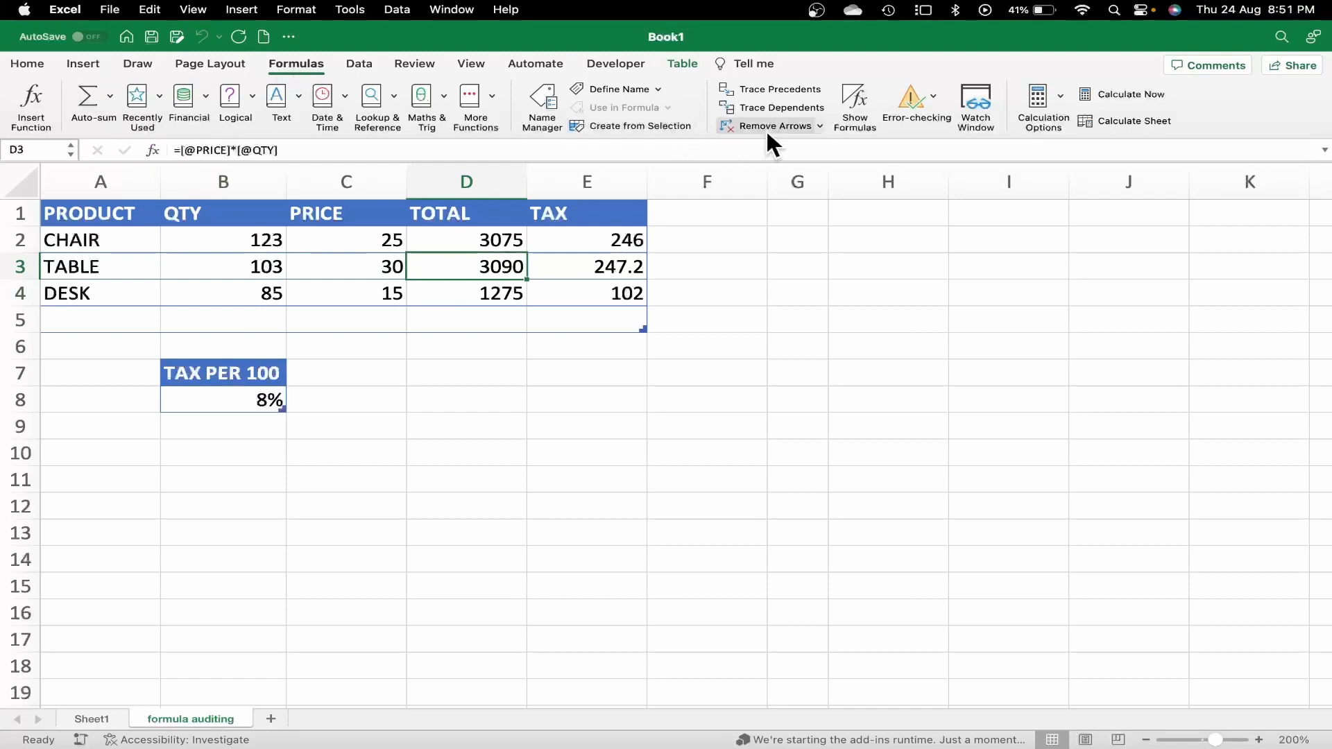
{"action": "left_click", "coordinate": [763, 90]}
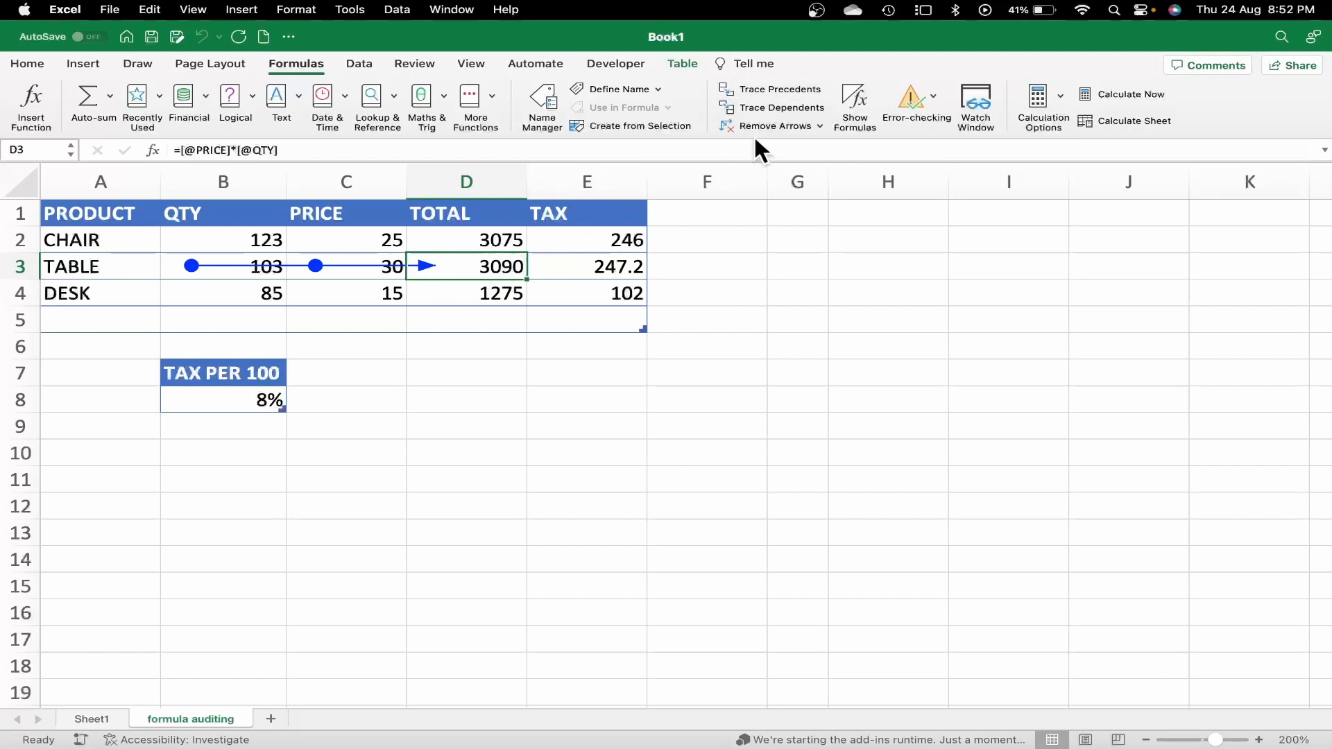
{"action": "left_click", "coordinate": [774, 126]}
Trace two levels of precedents for the CHAIR row's TAX in cell E2, and clear the arrows.
{"action": "left_click", "coordinate": [622, 246]}
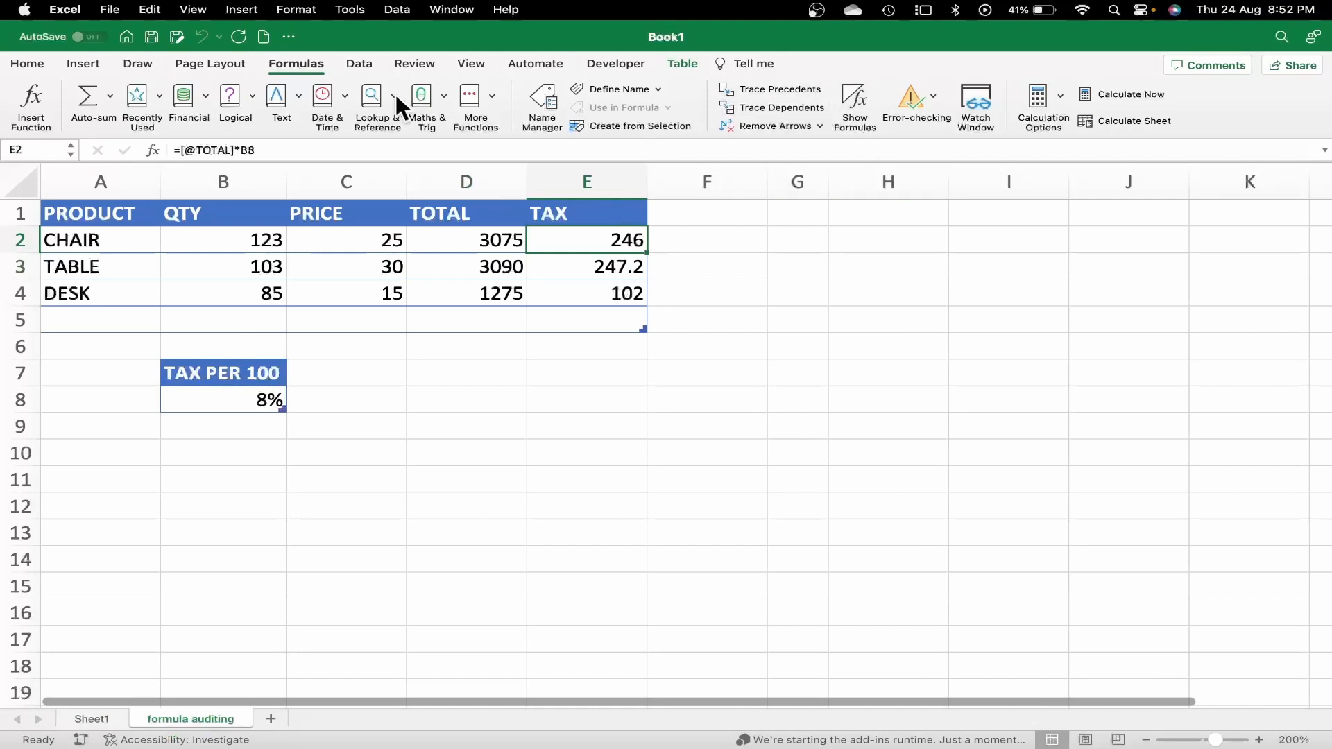
{"action": "left_click", "coordinate": [782, 90]}
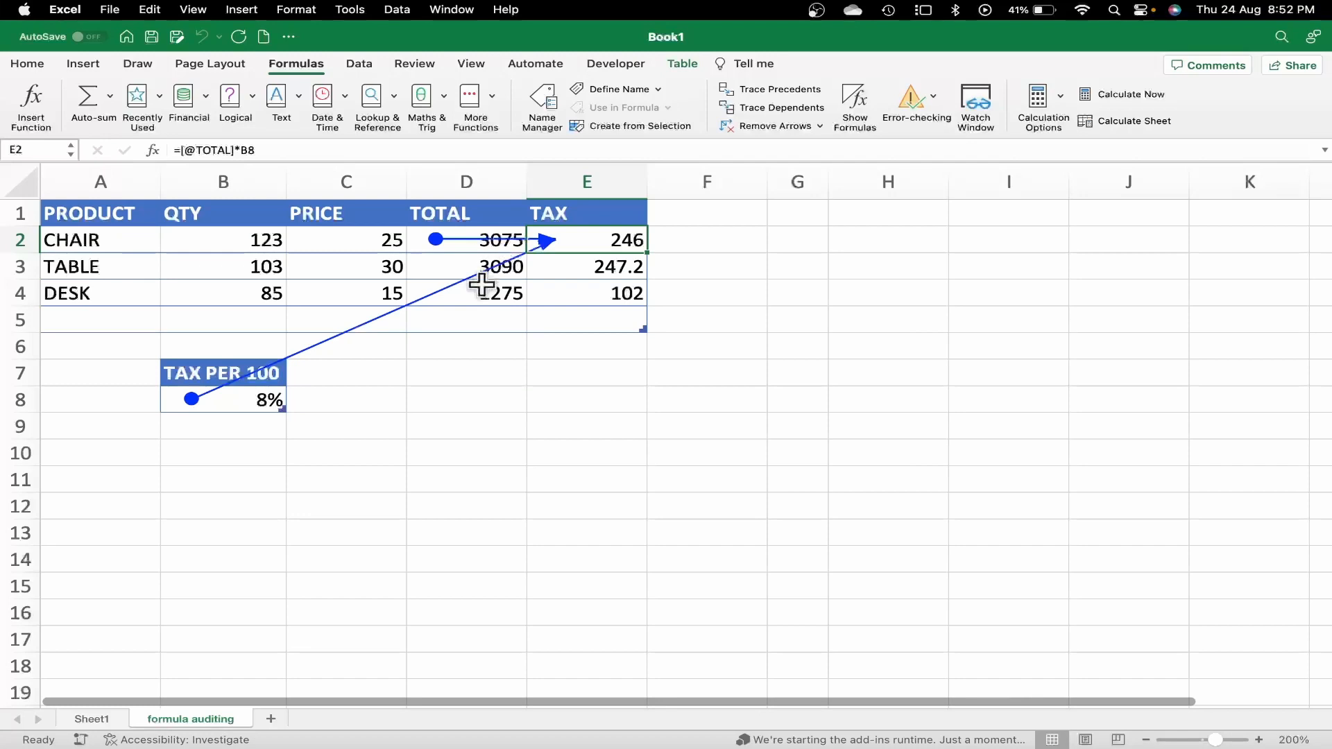
{"action": "left_click", "coordinate": [775, 91]}
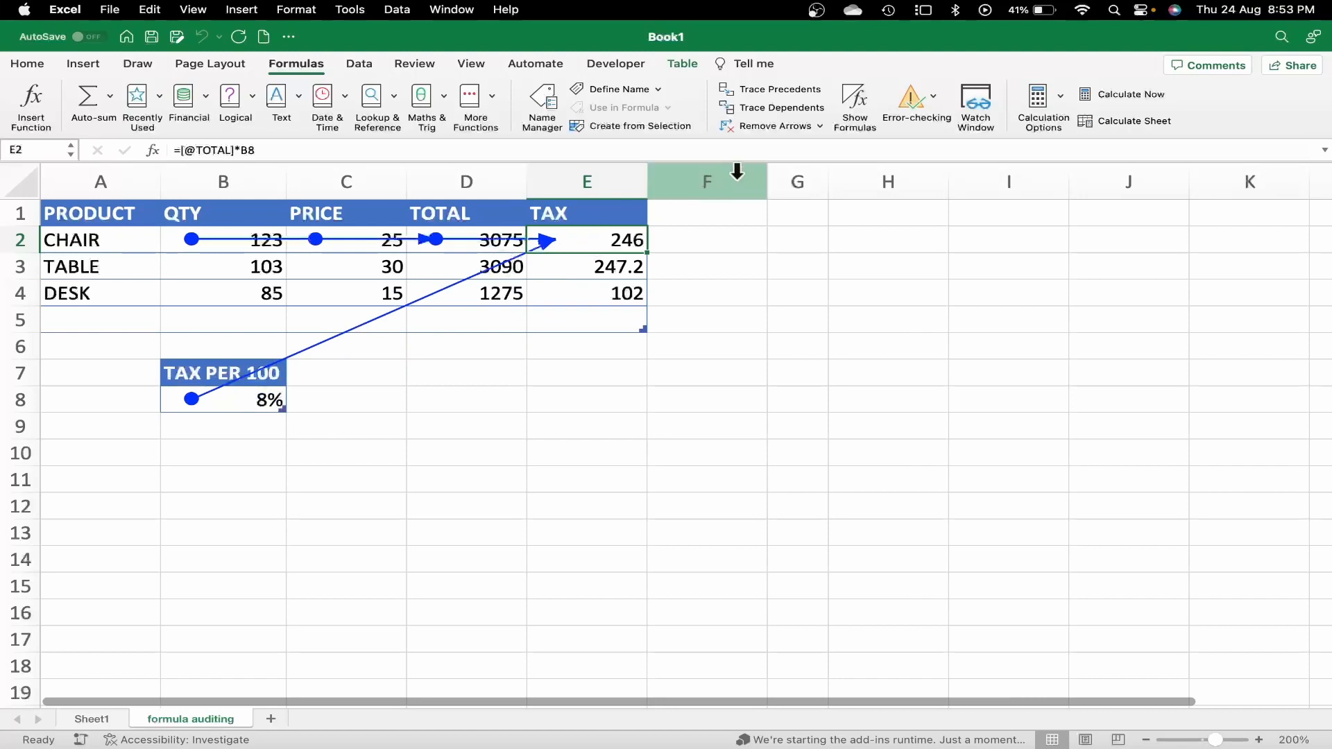
{"action": "left_click", "coordinate": [778, 125]}
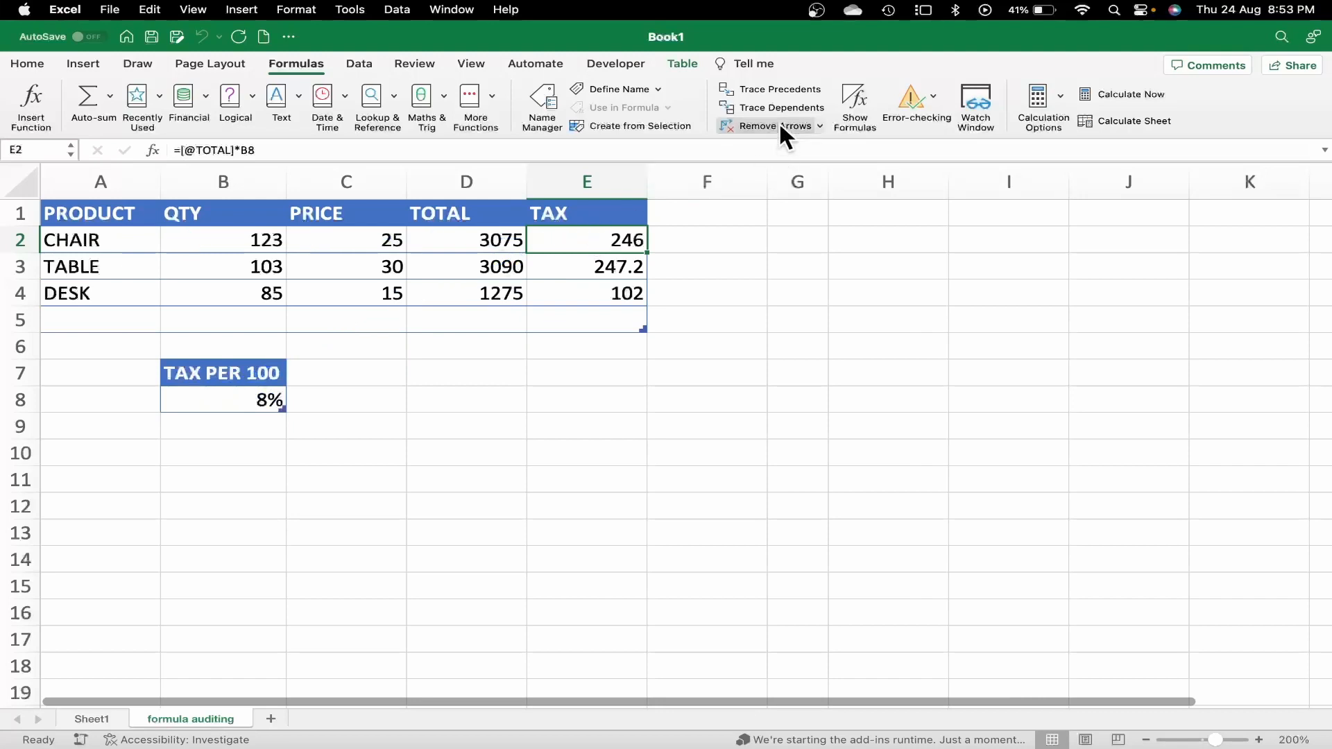
Trace two levels of precedents for the DESK row's TAX in cell E4, and clear all tracer arrows.
{"action": "left_click", "coordinate": [603, 290]}
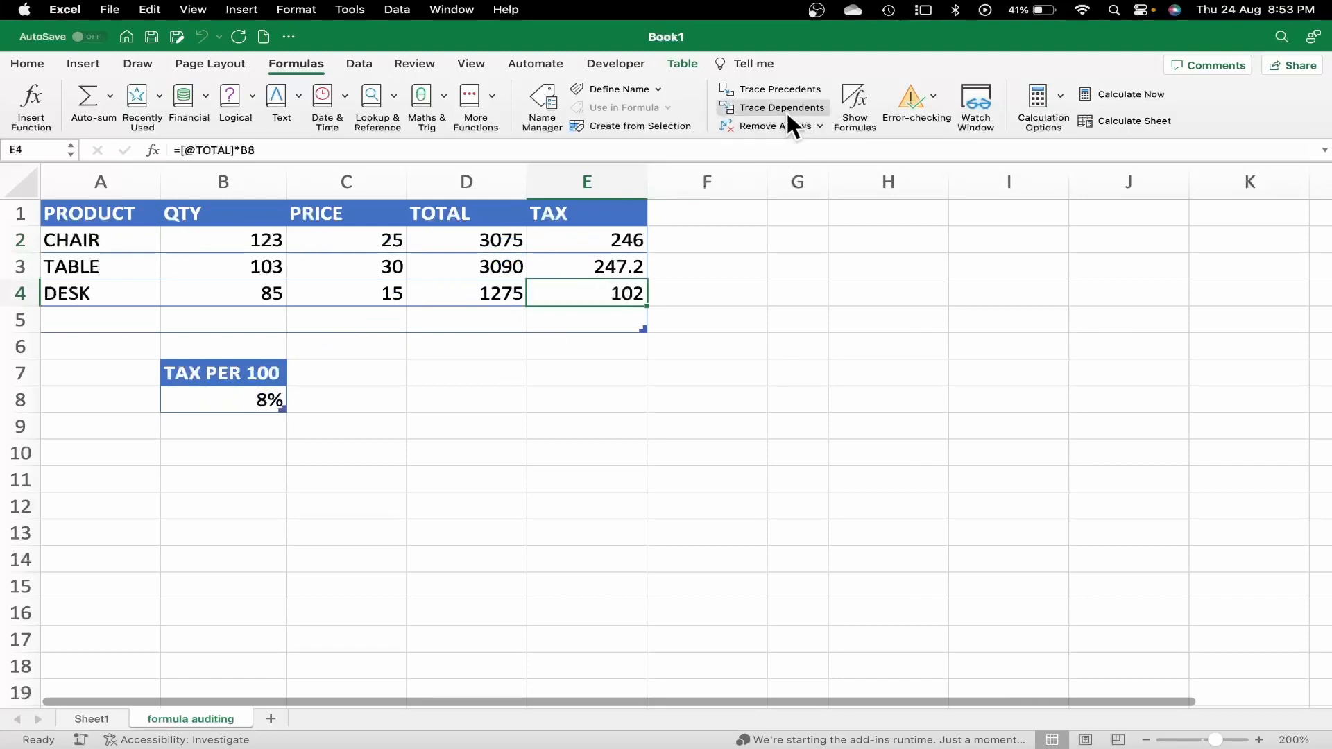
{"action": "left_click", "coordinate": [782, 89]}
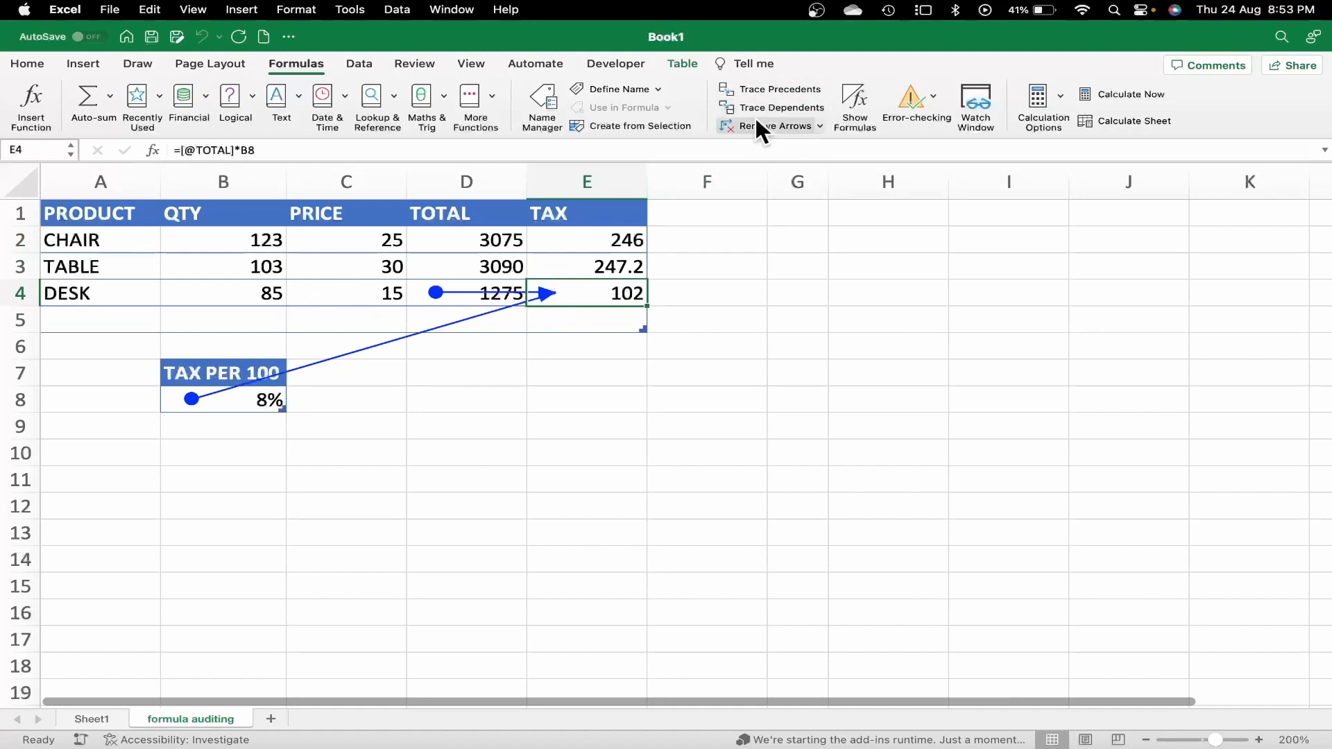
{"action": "left_click", "coordinate": [767, 89]}
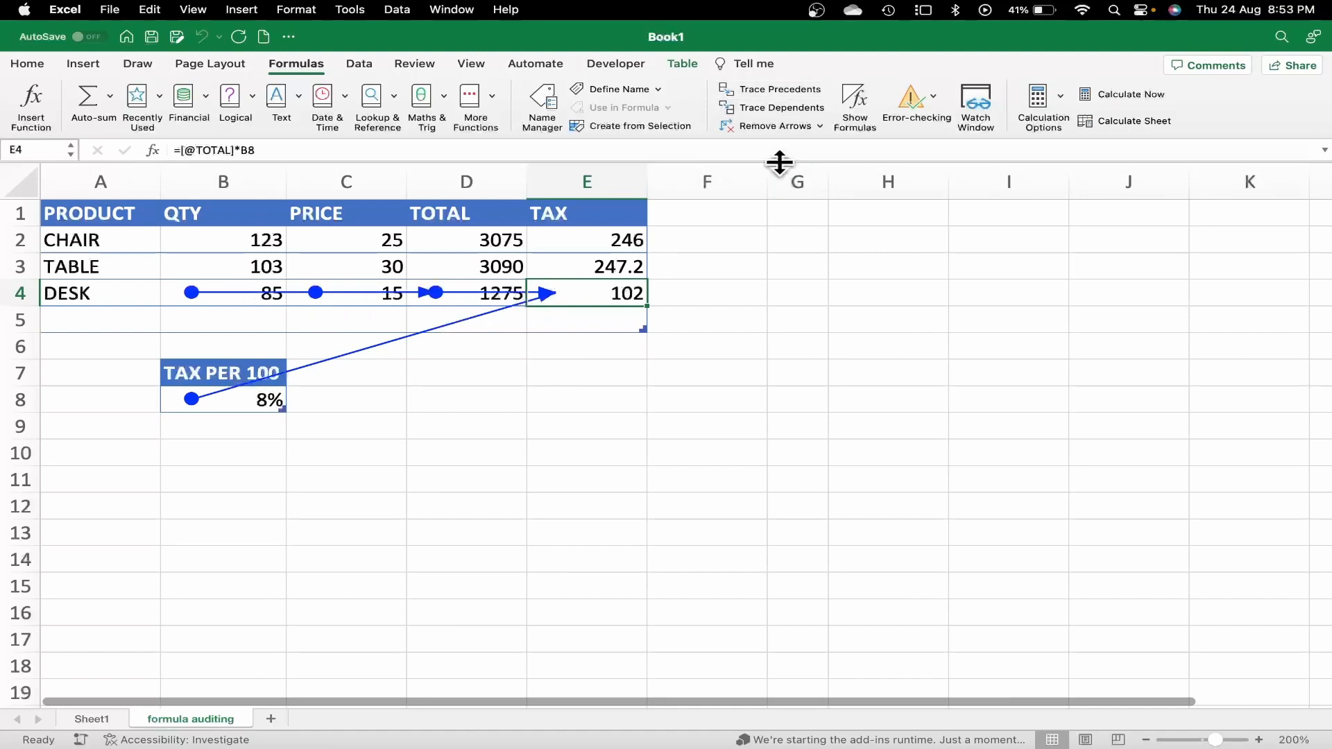
{"action": "left_click", "coordinate": [770, 125]}
{"action": "left_click", "coordinate": [770, 125]}
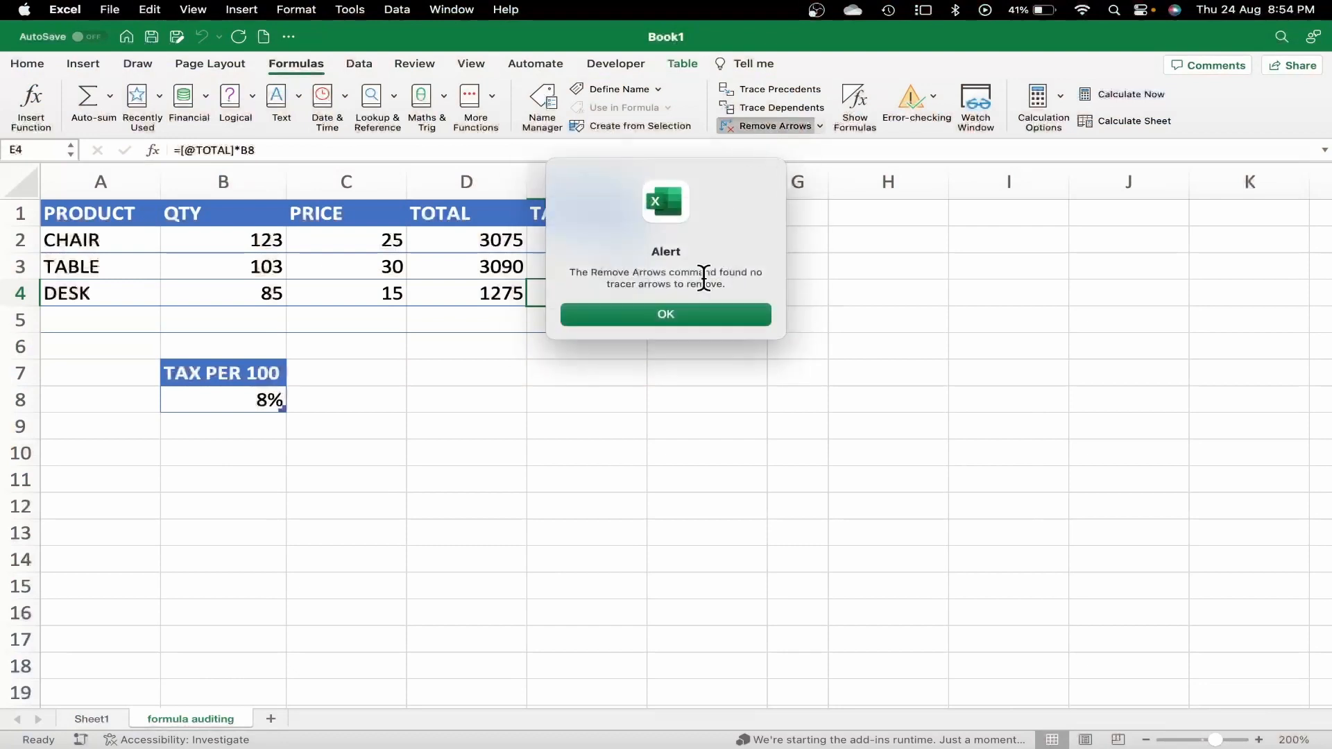
{"action": "left_click", "coordinate": [686, 314]}
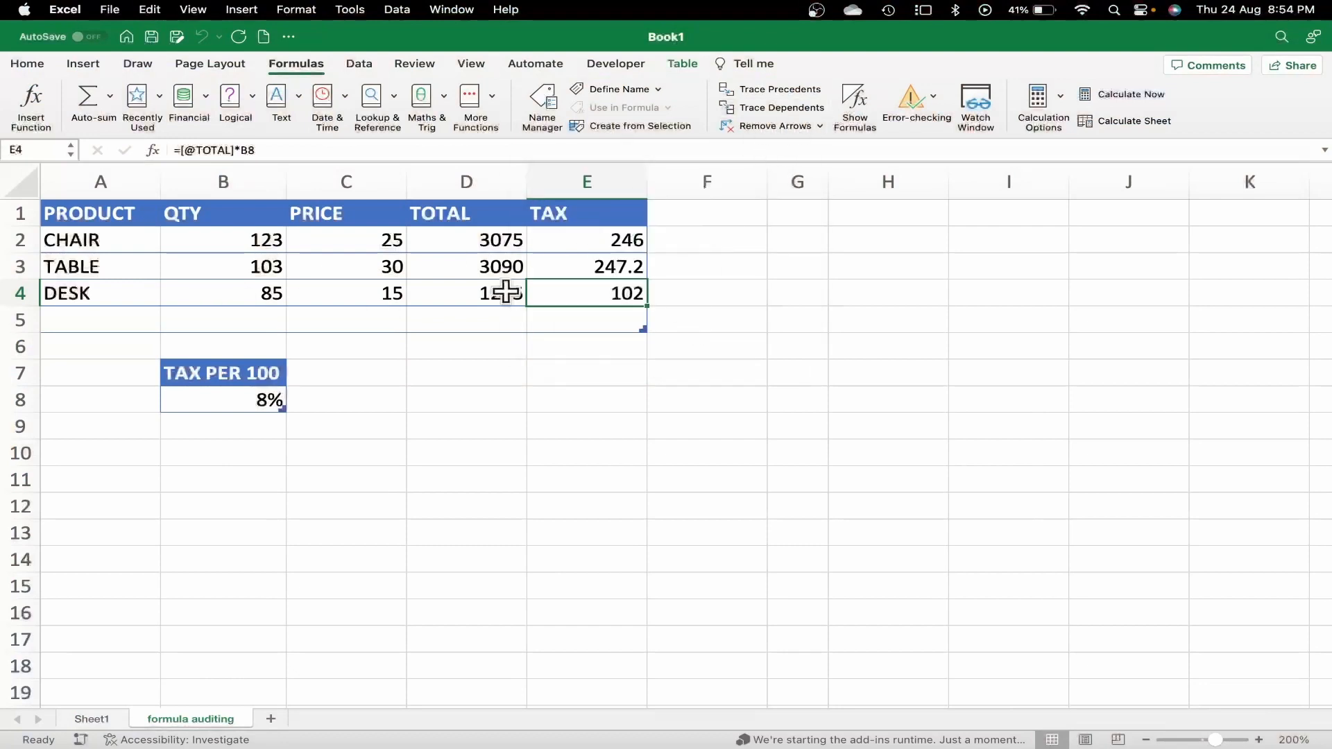
Trace the dependents of the TABLE row's QTY in cell B3, and clear the tracer arrow.
{"action": "left_click", "coordinate": [593, 250]}
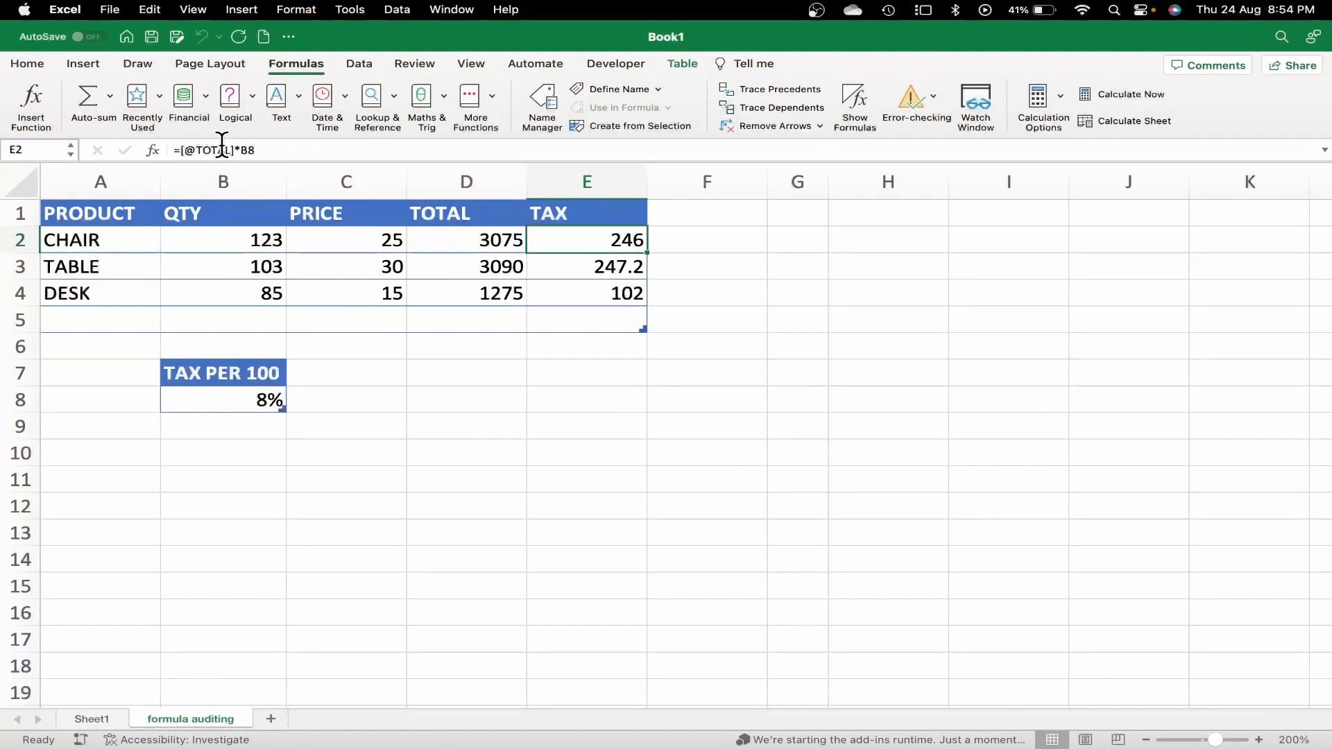
{"action": "left_click", "coordinate": [256, 272]}
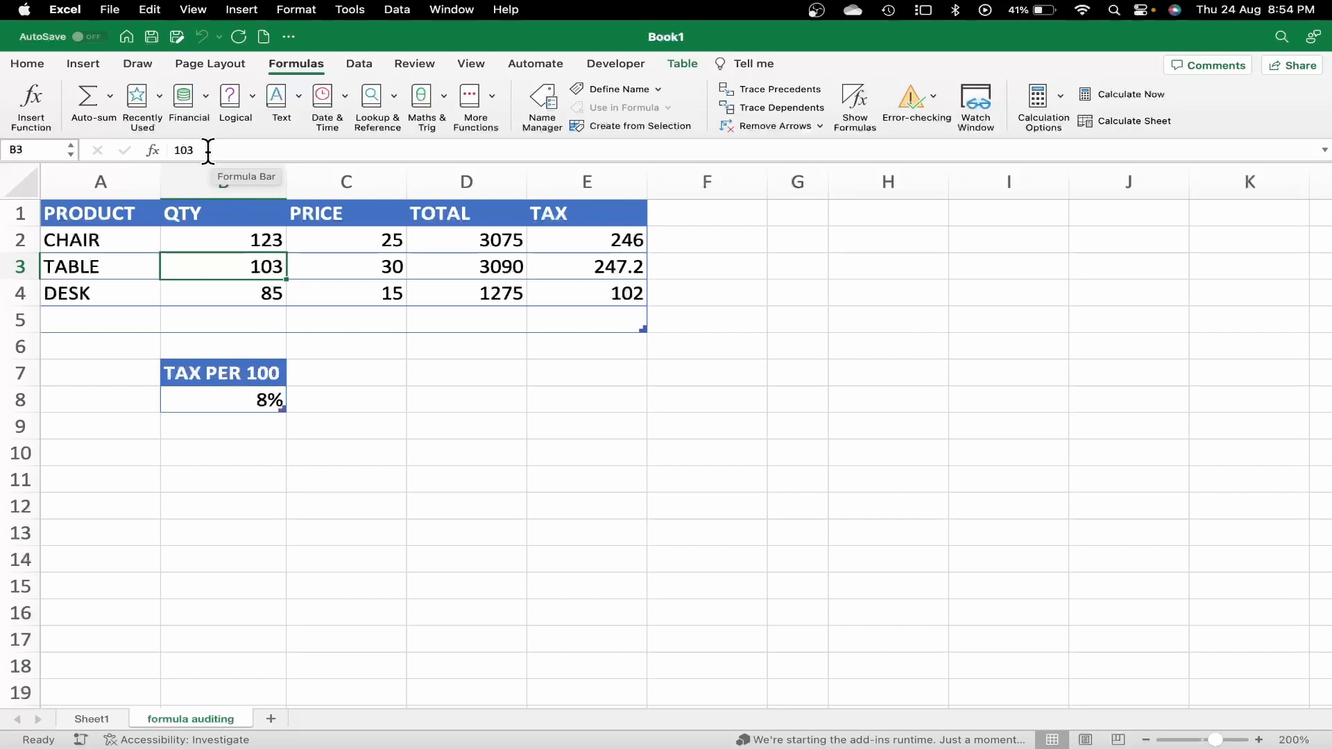
{"action": "left_click", "coordinate": [818, 119]}
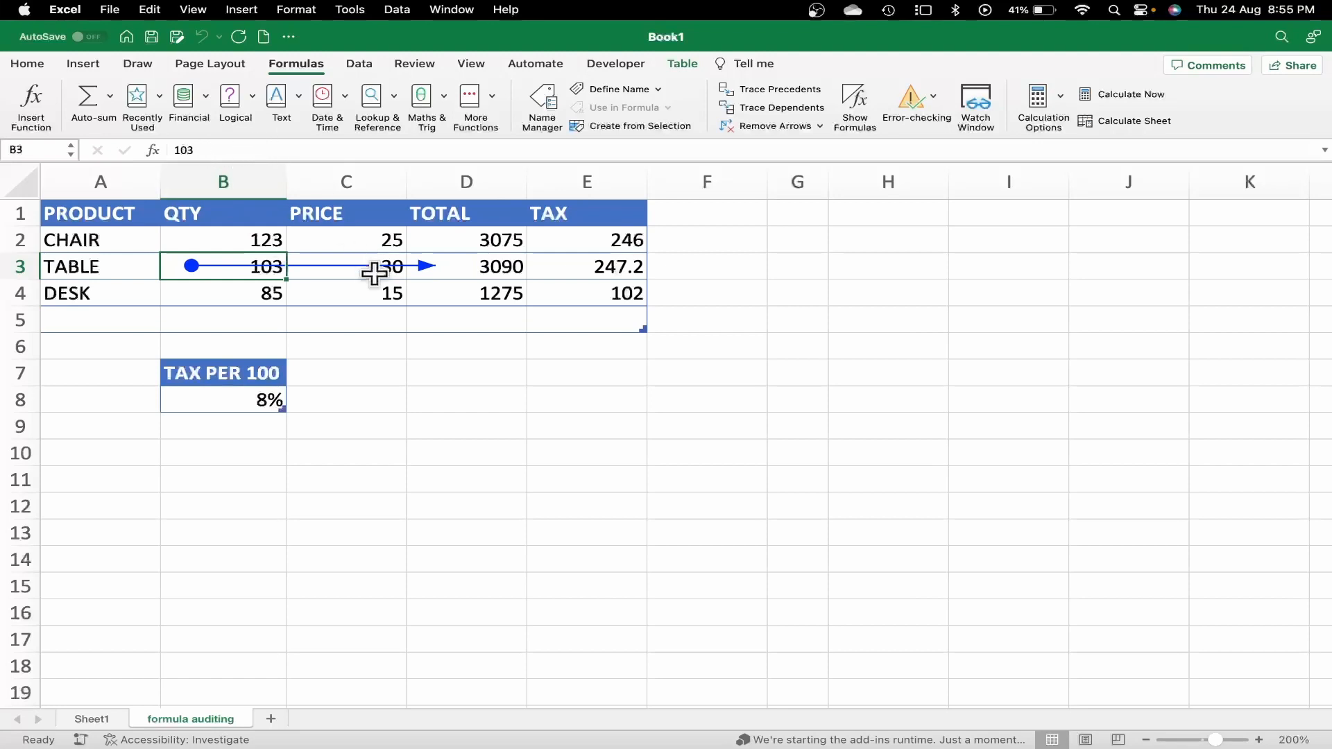
{"action": "left_click", "coordinate": [769, 128]}
Trace the dependents of the tax rate in cell B8 to show which cells use it.
{"action": "left_click", "coordinate": [241, 402]}
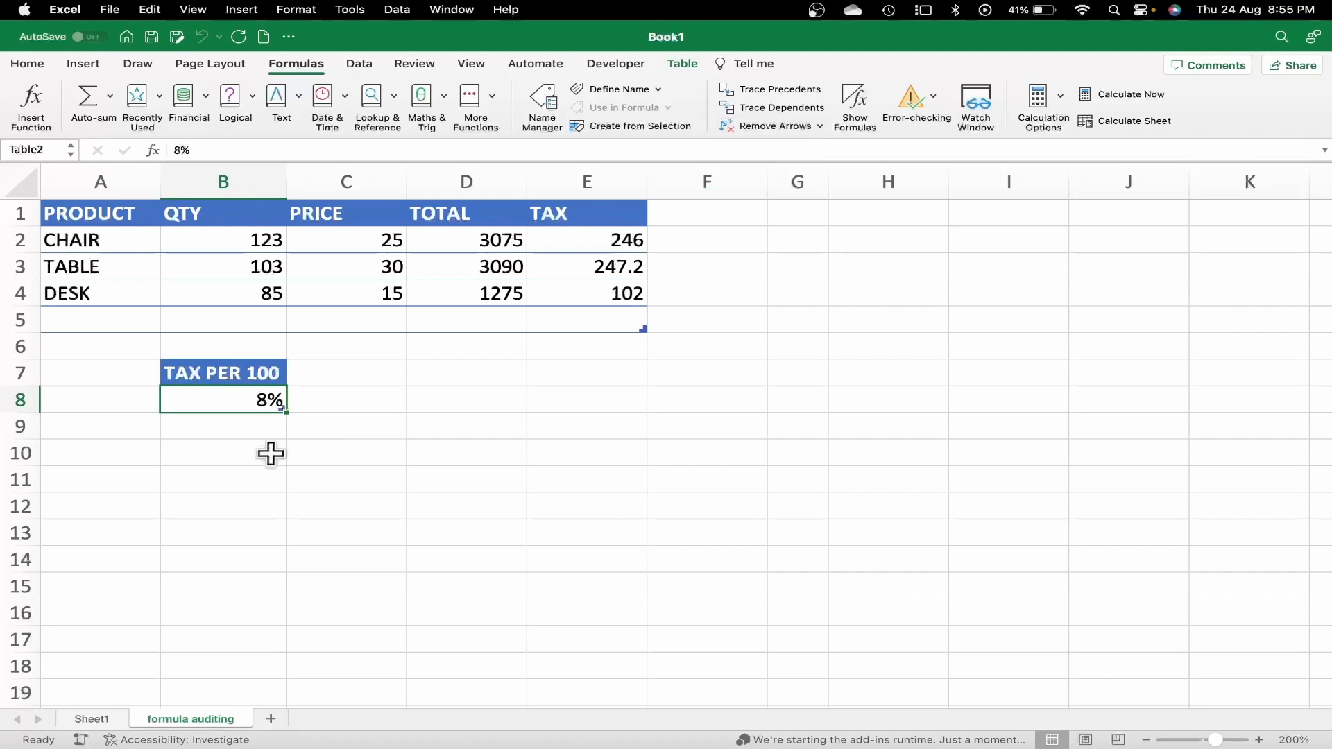
{"action": "left_click", "coordinate": [780, 108]}
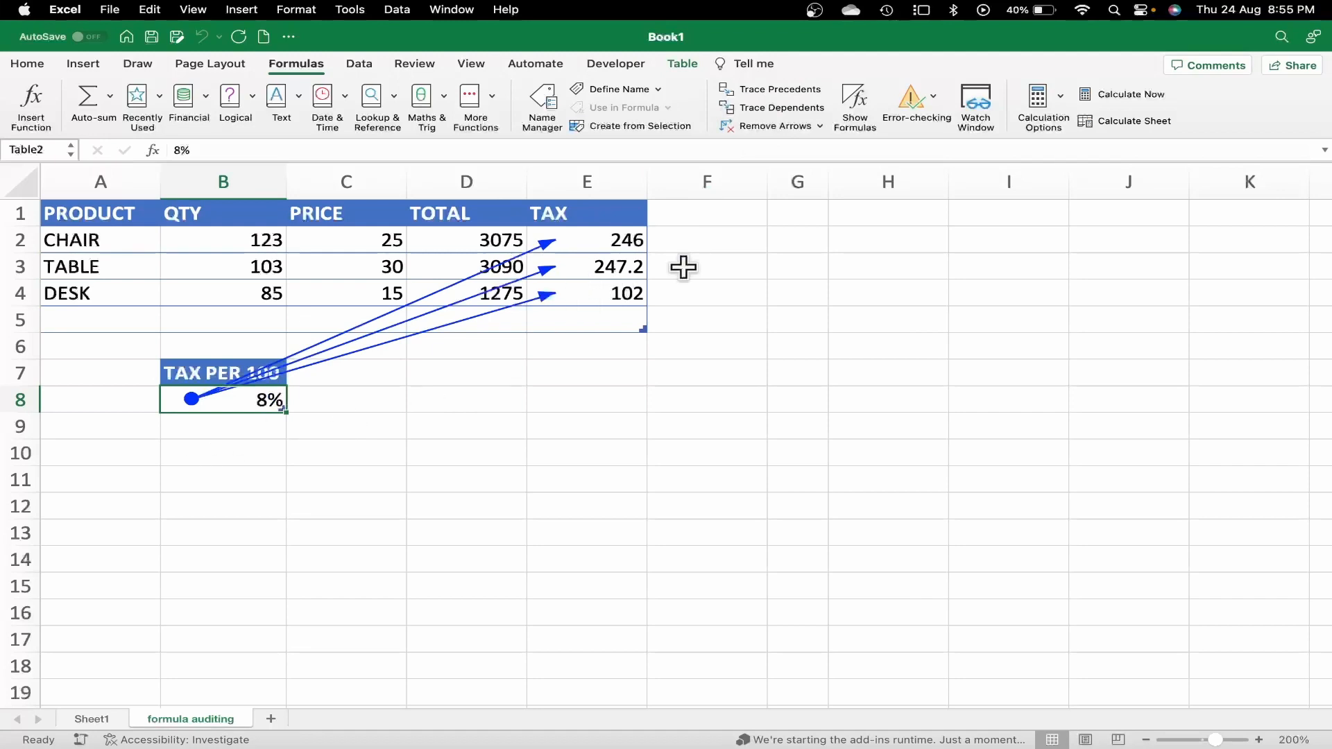
{"action": "scroll", "coordinate": [798, 265], "scroll_direction": "right", "scroll_amount": 1}
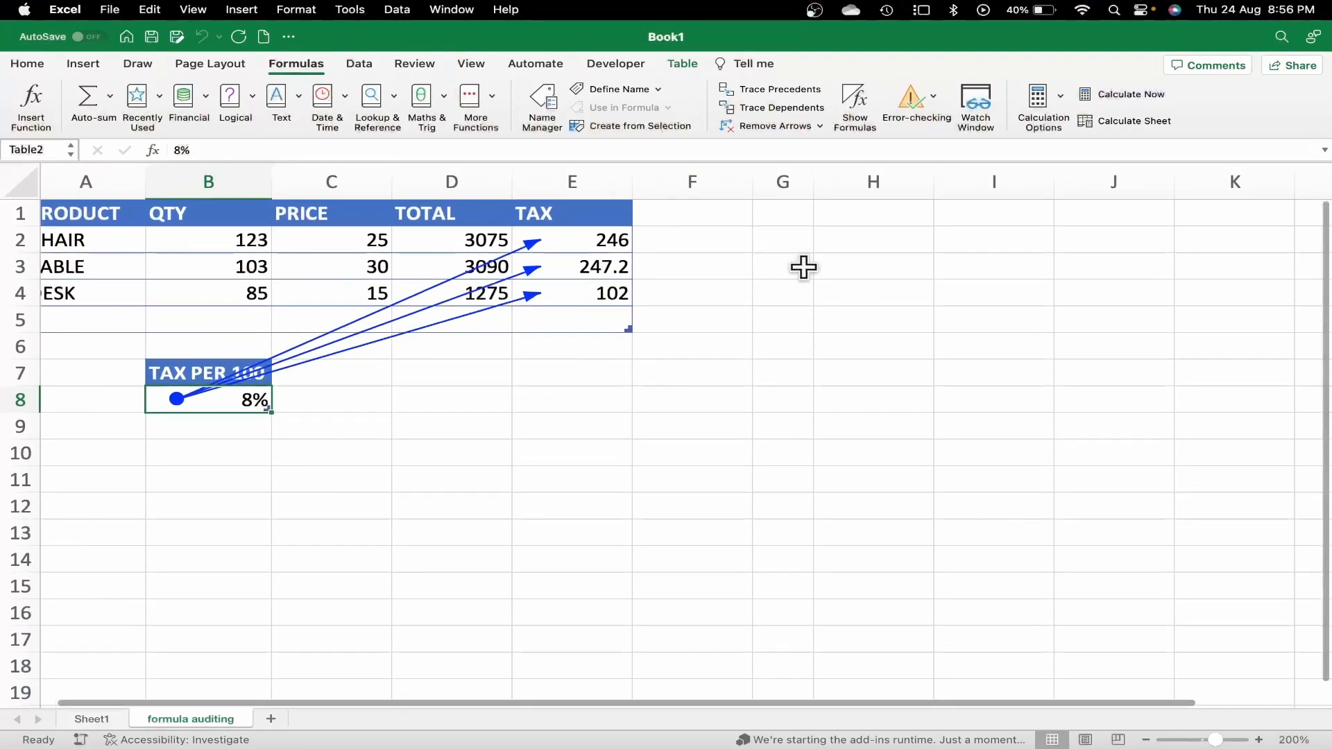
{"action": "scroll", "coordinate": [804, 270], "scroll_direction": "left", "scroll_amount": 1}
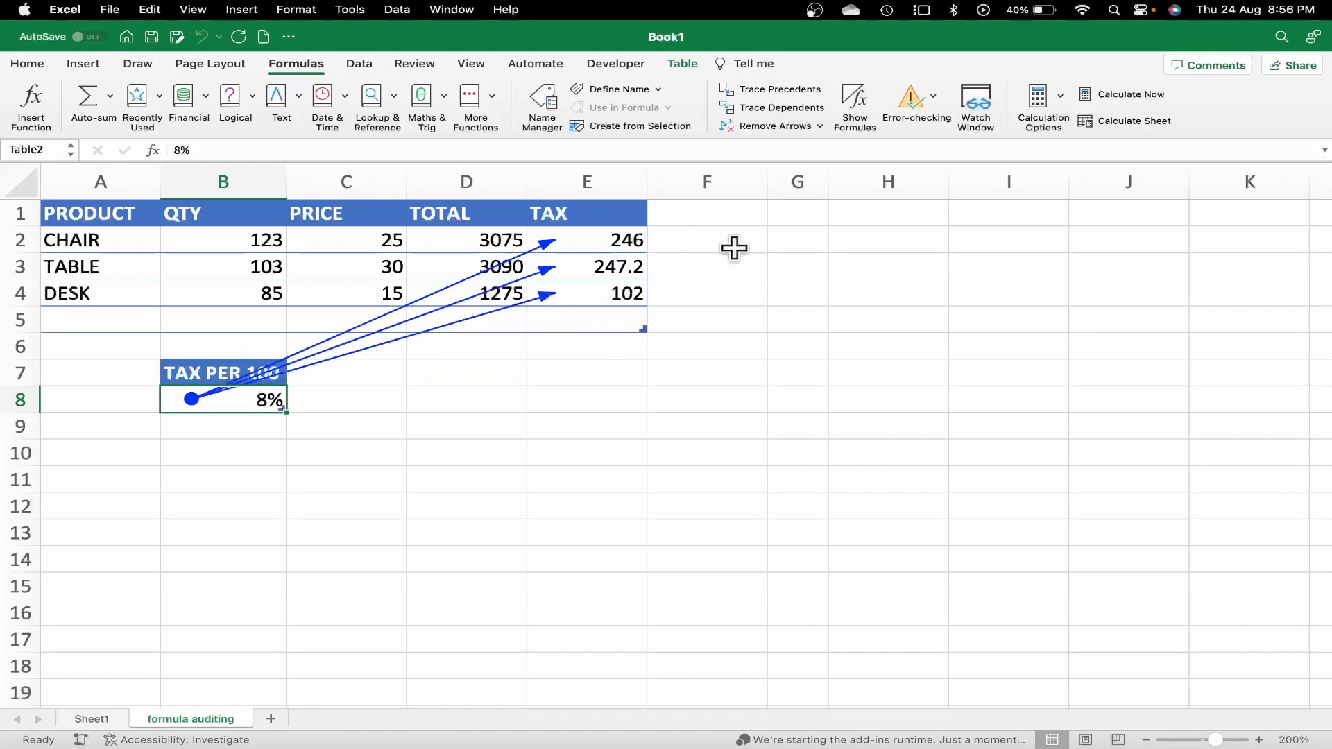
{"action": "left_click", "coordinate": [797, 238]}
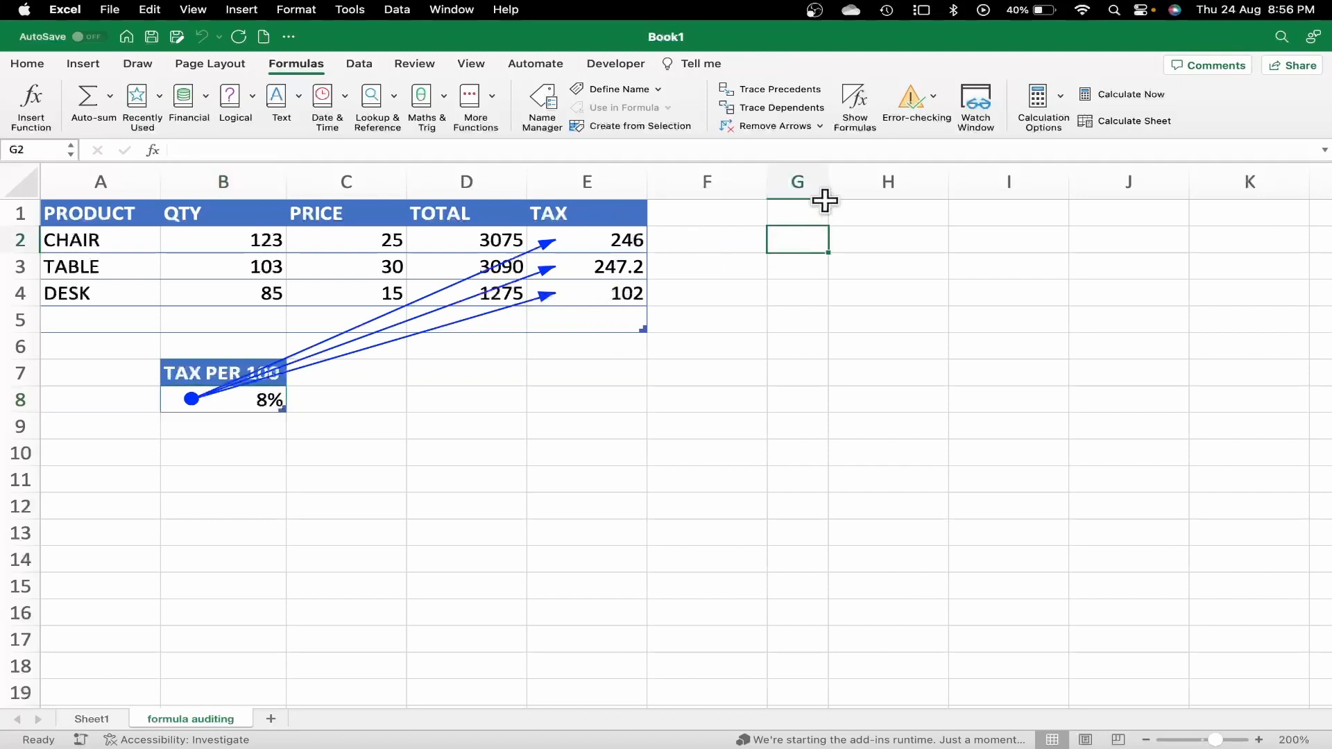
{"action": "left_click_drag", "start_coordinate": [827, 183], "coordinate": [913, 183]}
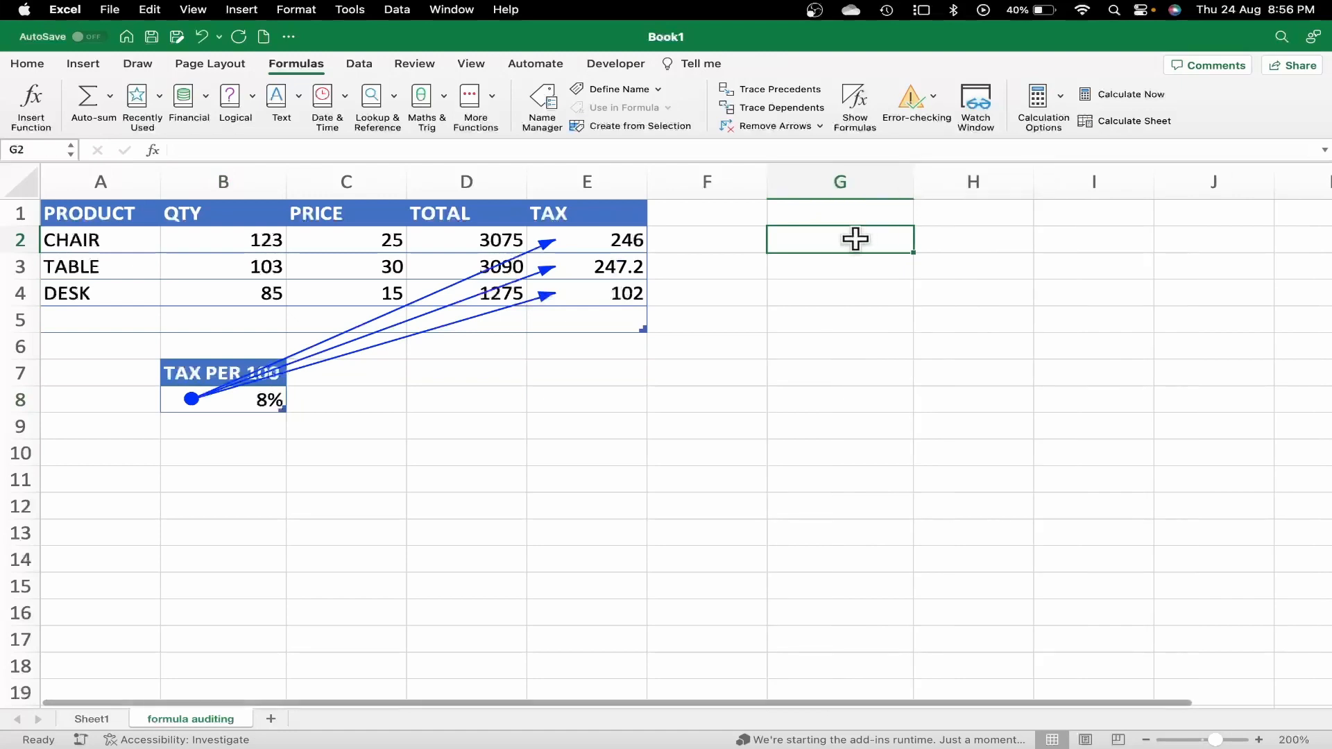
{"action": "type", "text": "=F"}
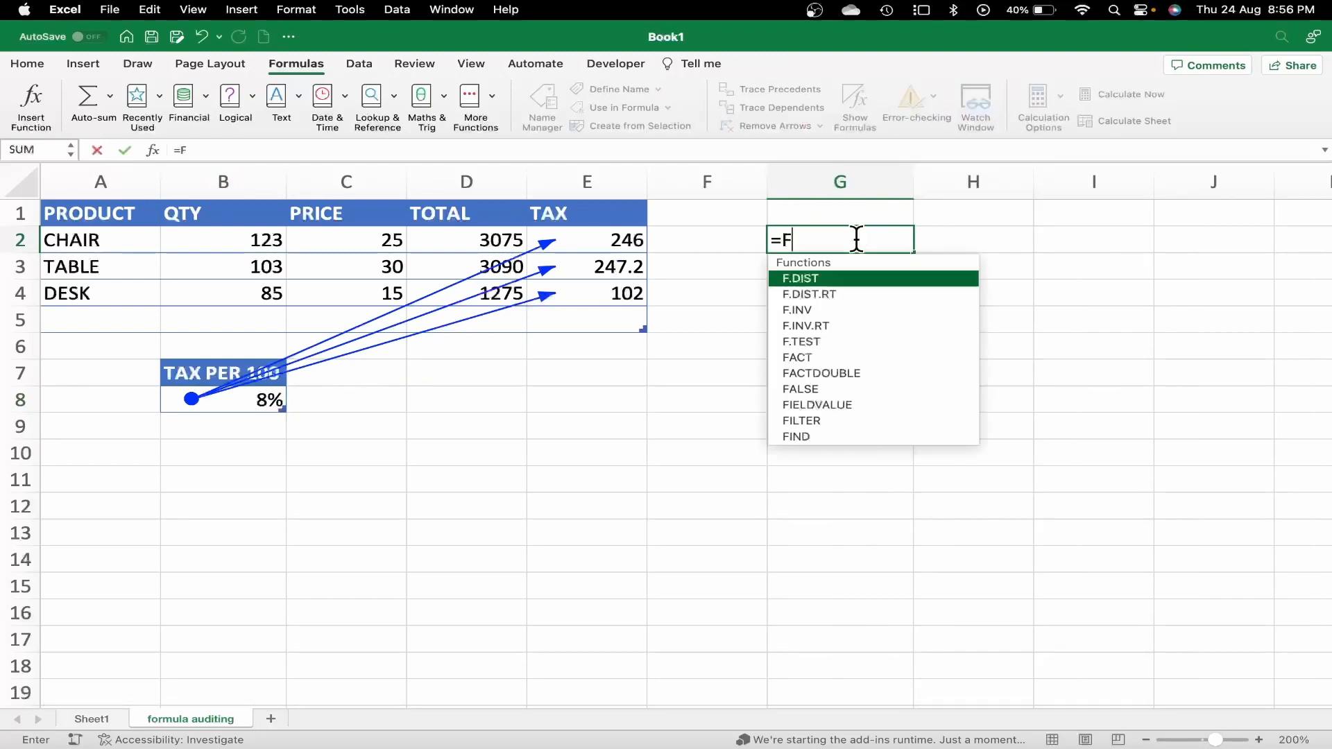
{"action": "type", "text": "ORMU"}
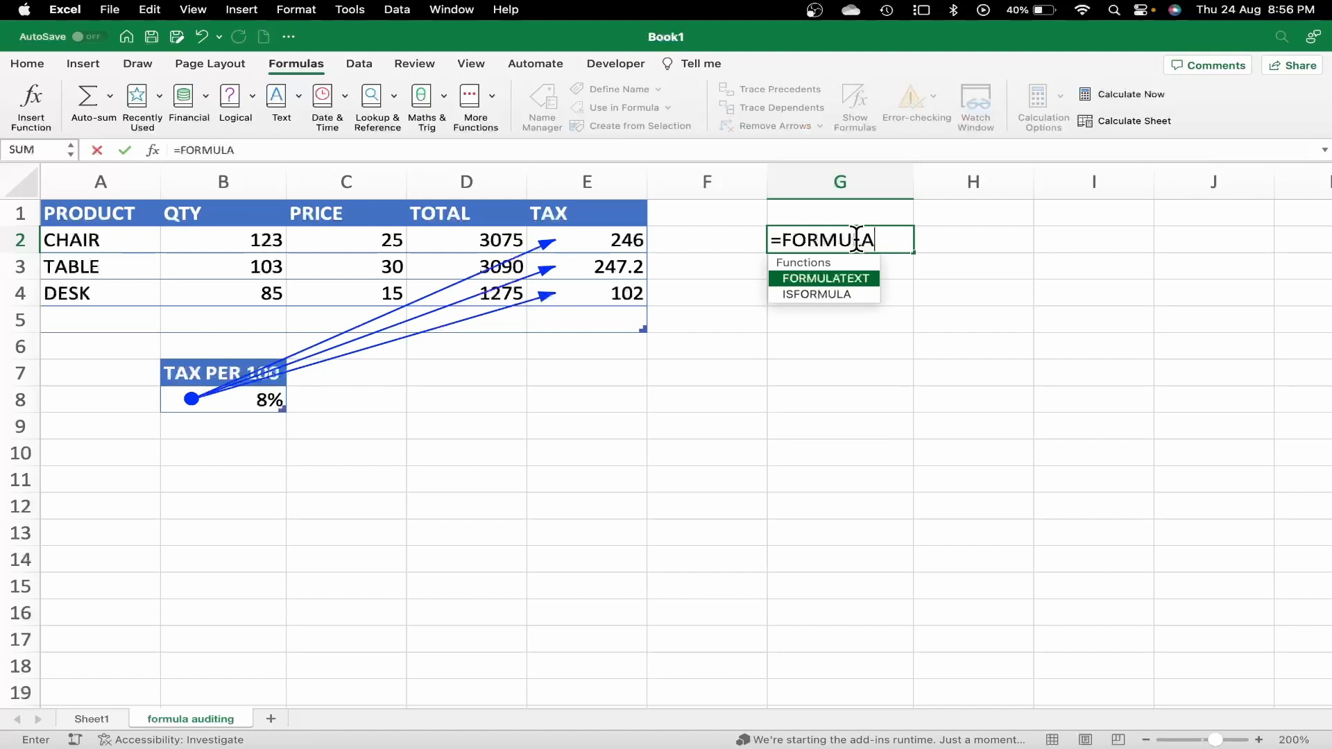
{"action": "type", "text": "LATEXT"}
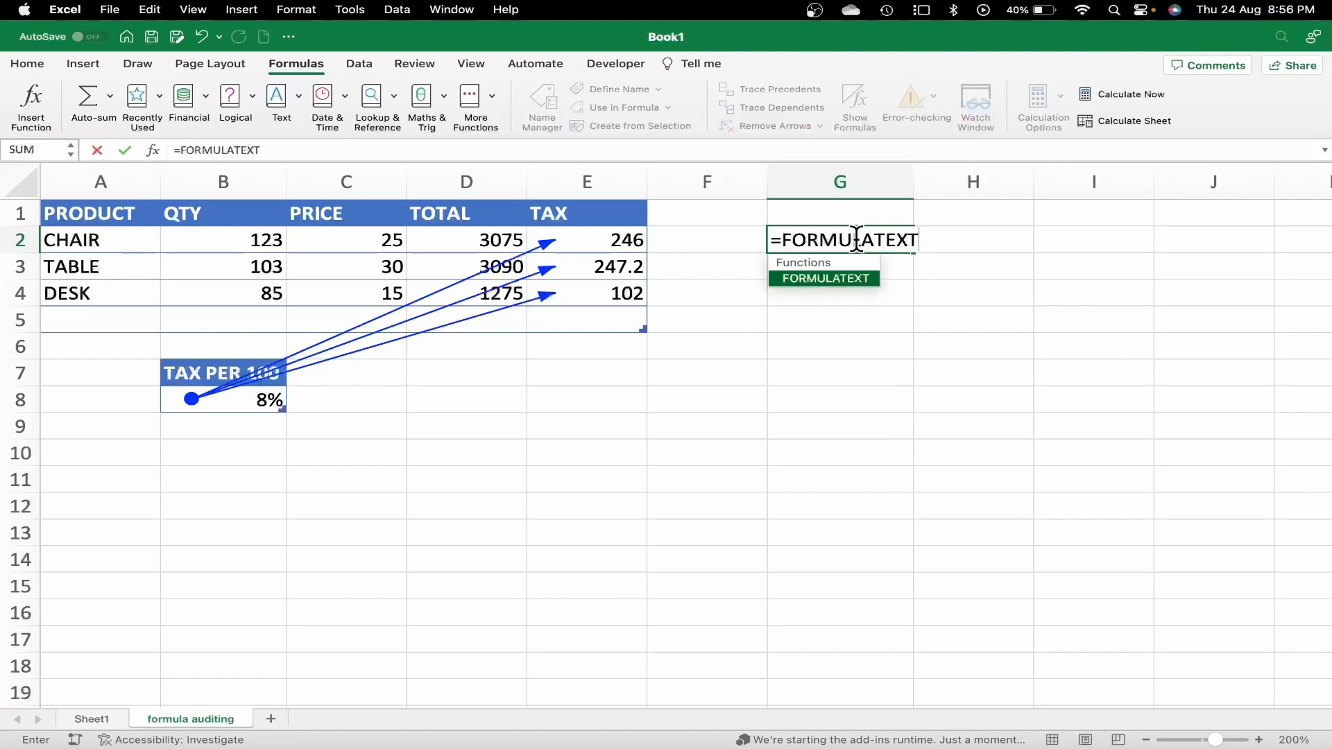
{"action": "type", "text": "("}
{"action": "left_click", "coordinate": [634, 240]}
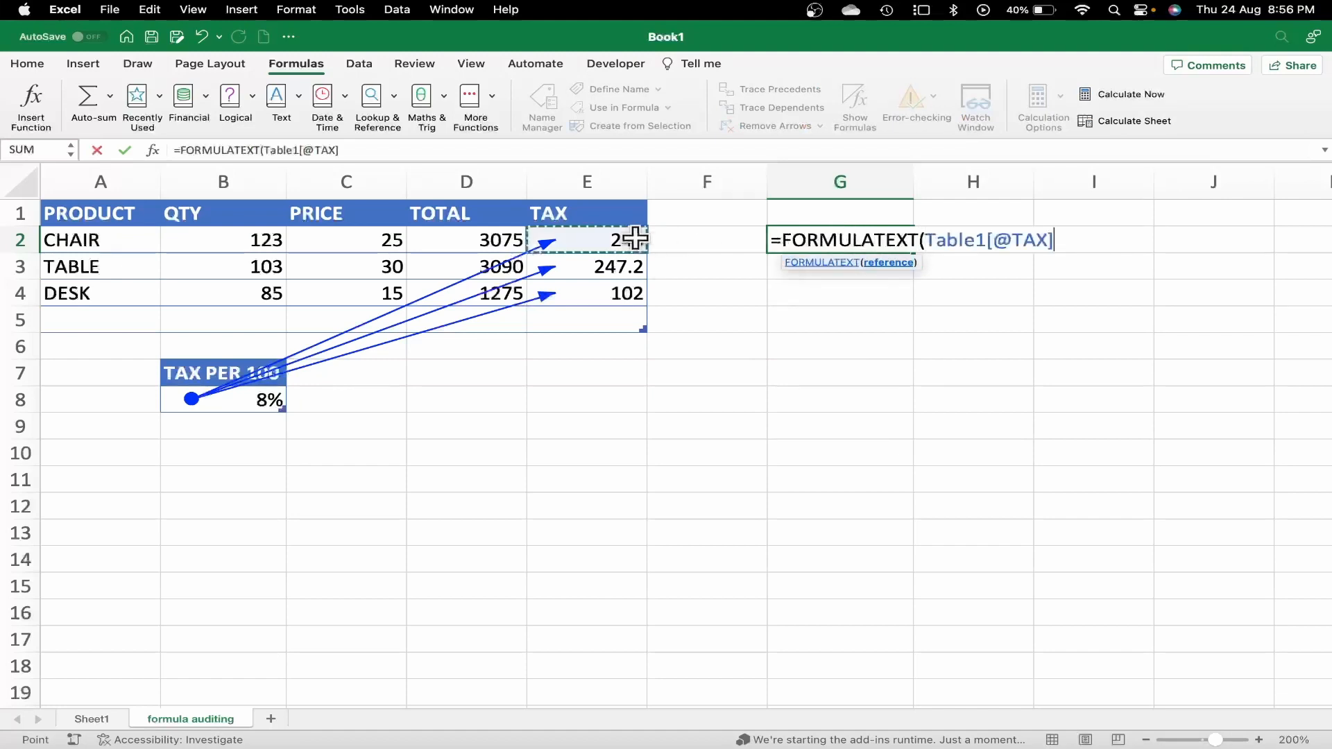
{"action": "type", "text": ")"}
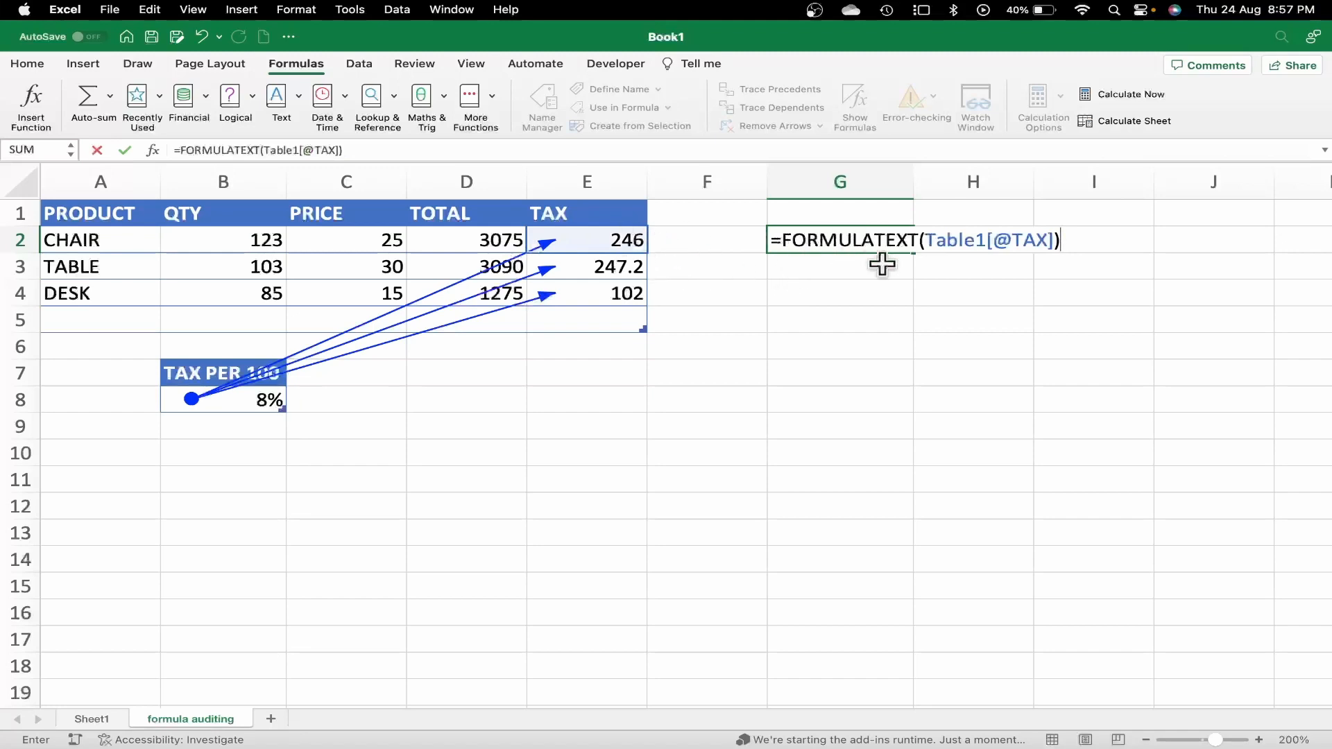
{"action": "key", "text": "Return"}
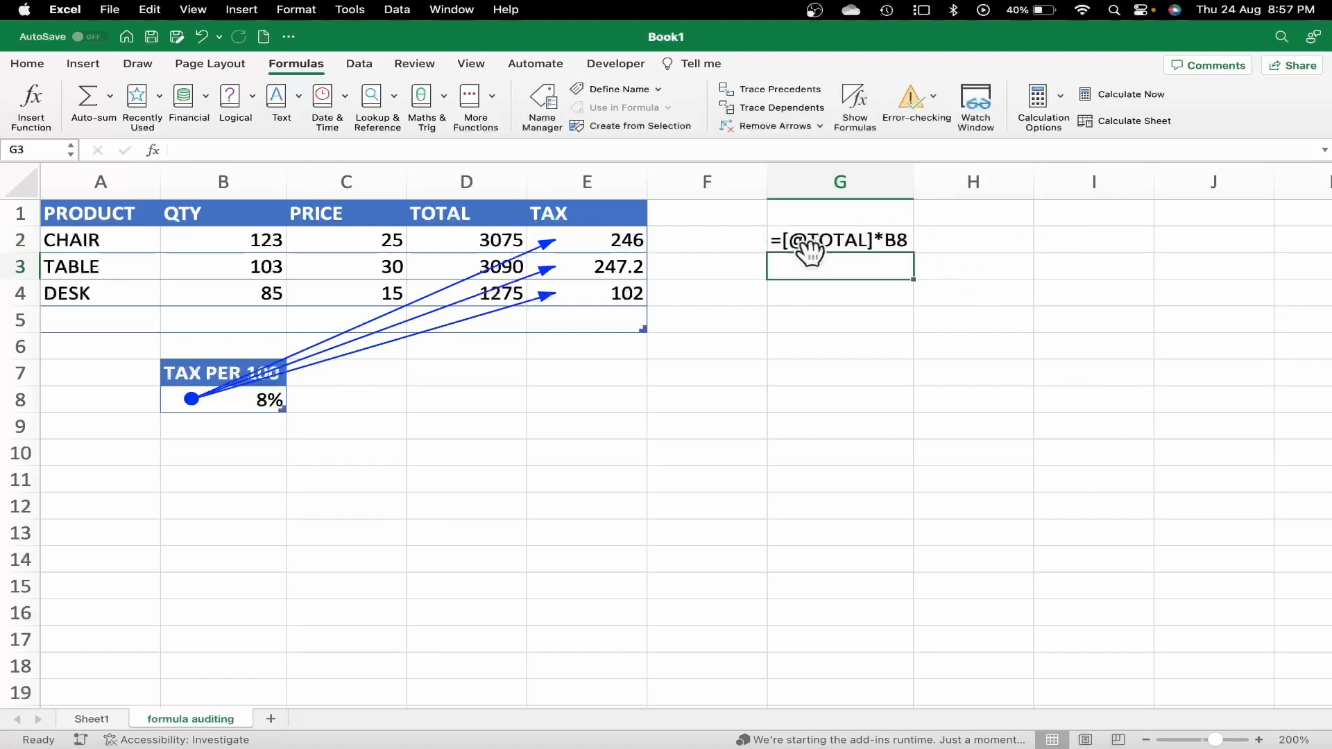
Fill the FORMULATEXT formula from cell G2 down through G4.
{"action": "left_click", "coordinate": [822, 243]}
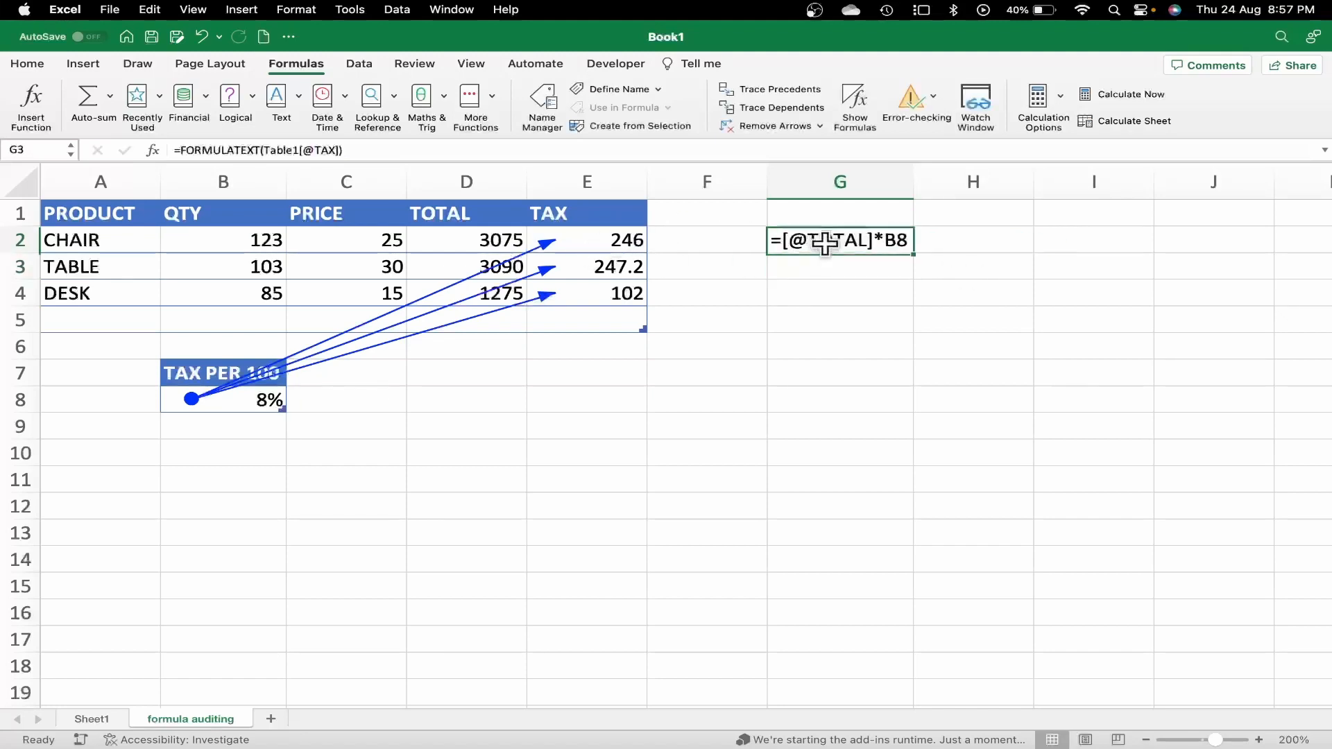
{"action": "left_click_drag", "start_coordinate": [914, 255], "coordinate": [913, 305]}
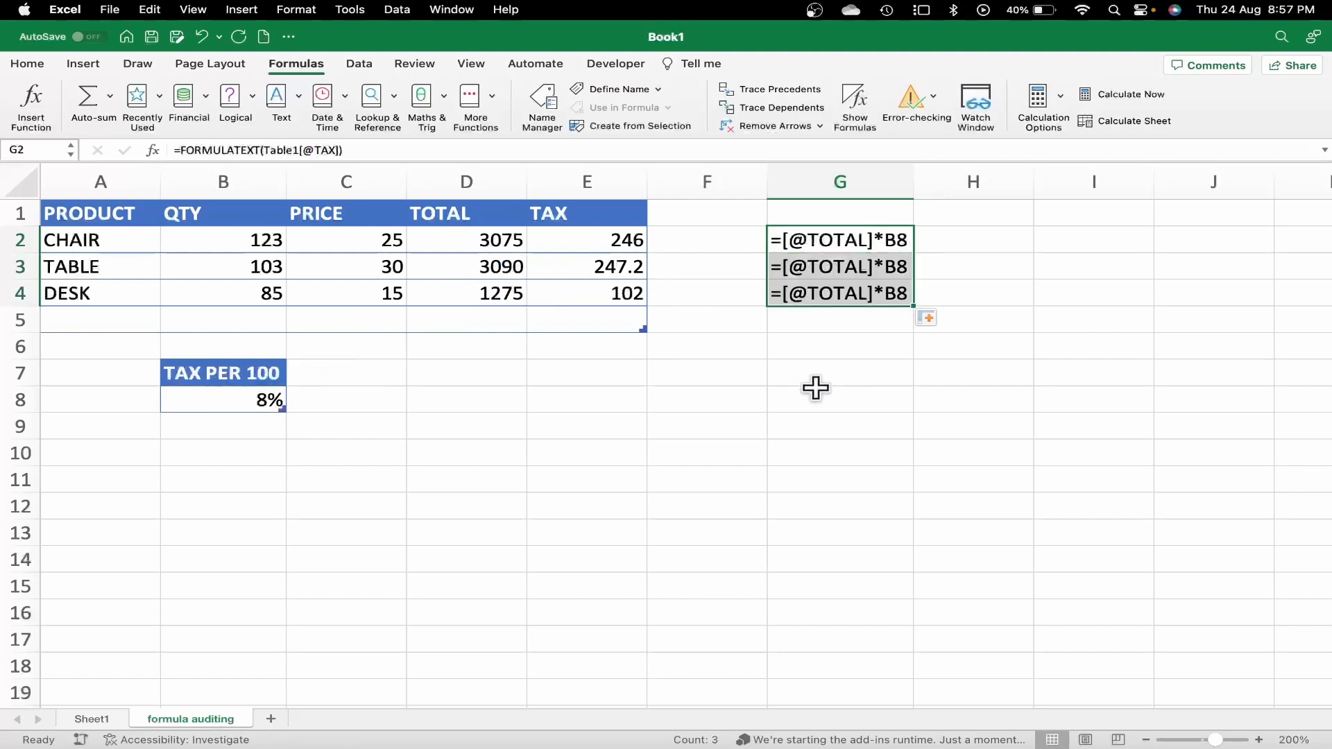
Check the TABLE row's tax formula in cell E3 against the formula text displayed in column G.
{"action": "left_click", "coordinate": [622, 265]}
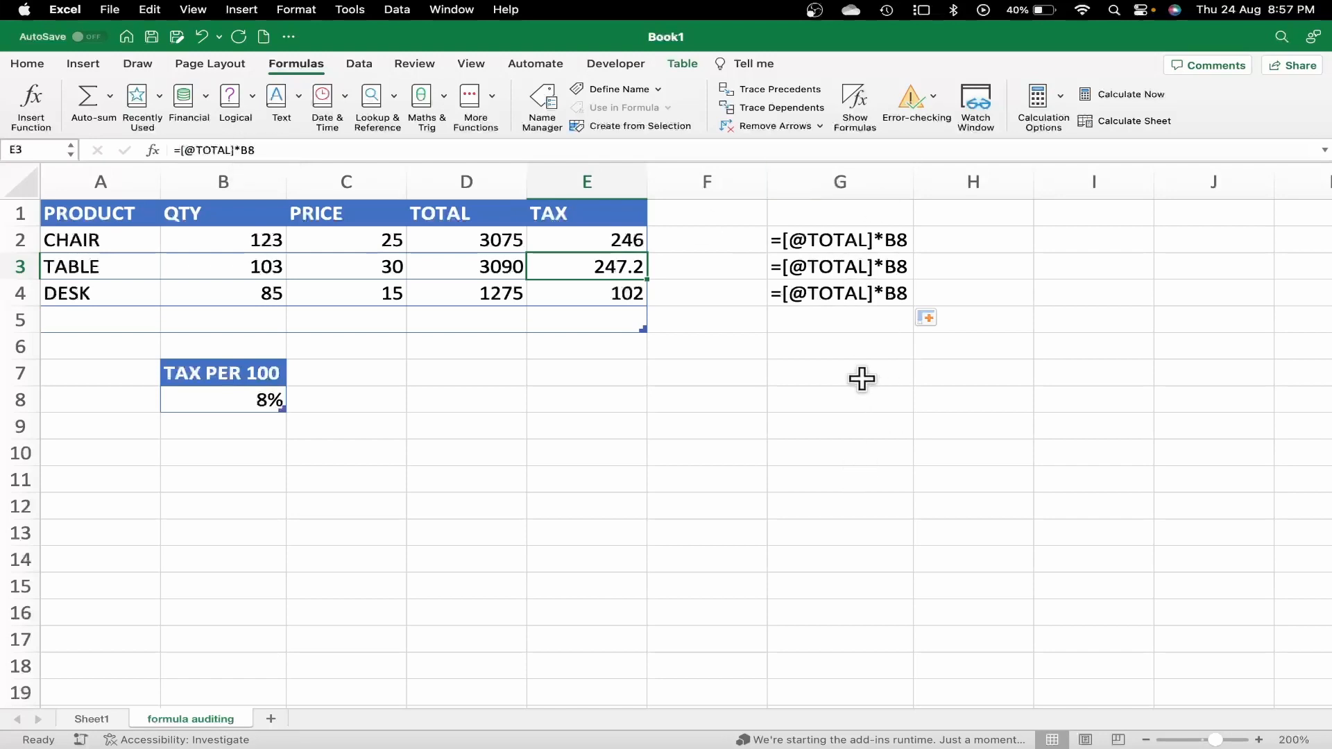
{"action": "left_click", "coordinate": [817, 351]}
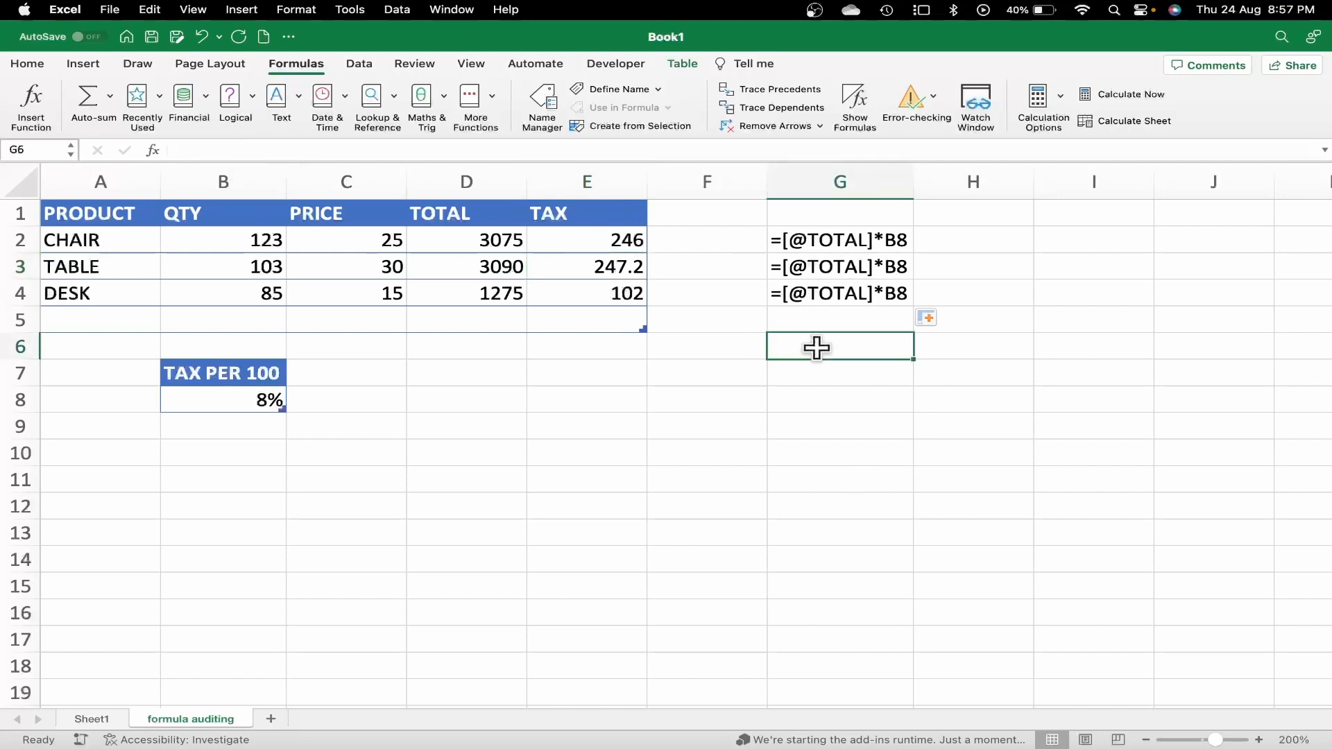
{"action": "double_click", "coordinate": [857, 242]}
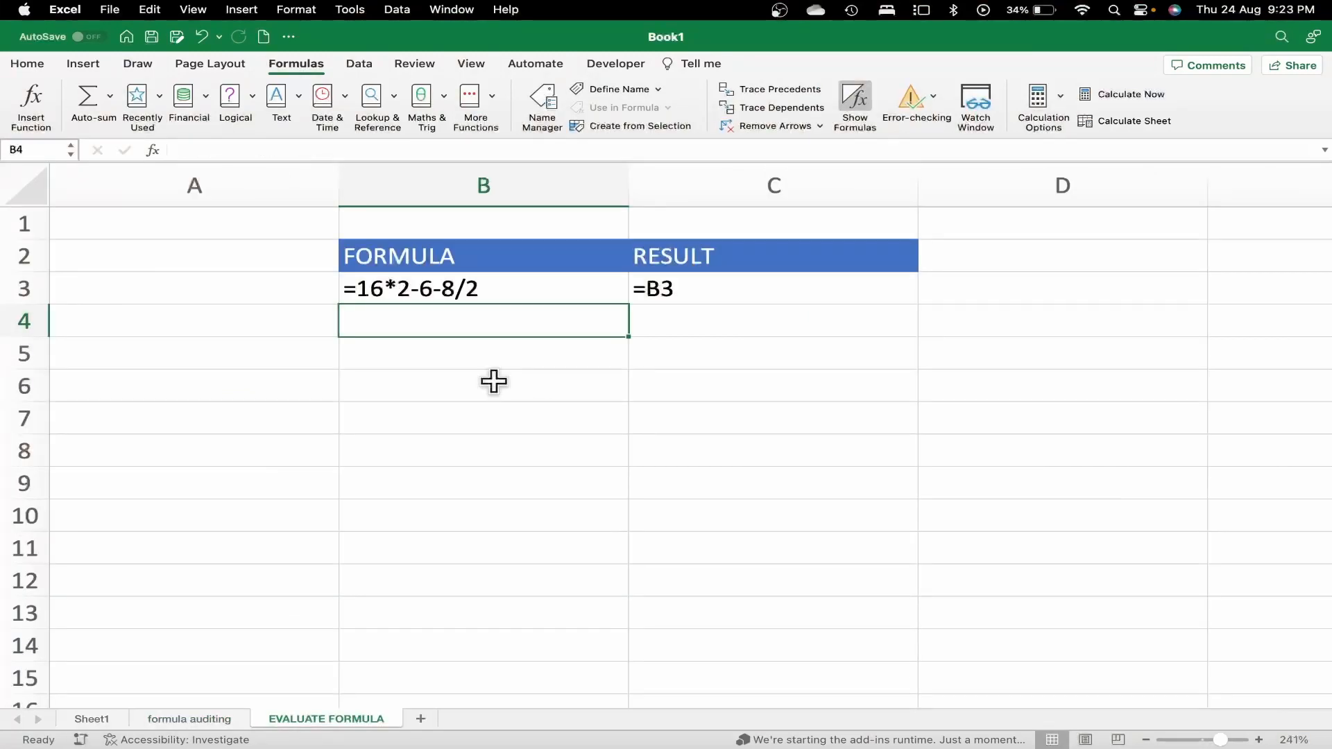
Display results instead of formulas on the EVALUATE FORMULA sheet, and view the formula auditing sheet before returning.
{"action": "left_click", "coordinate": [493, 380]}
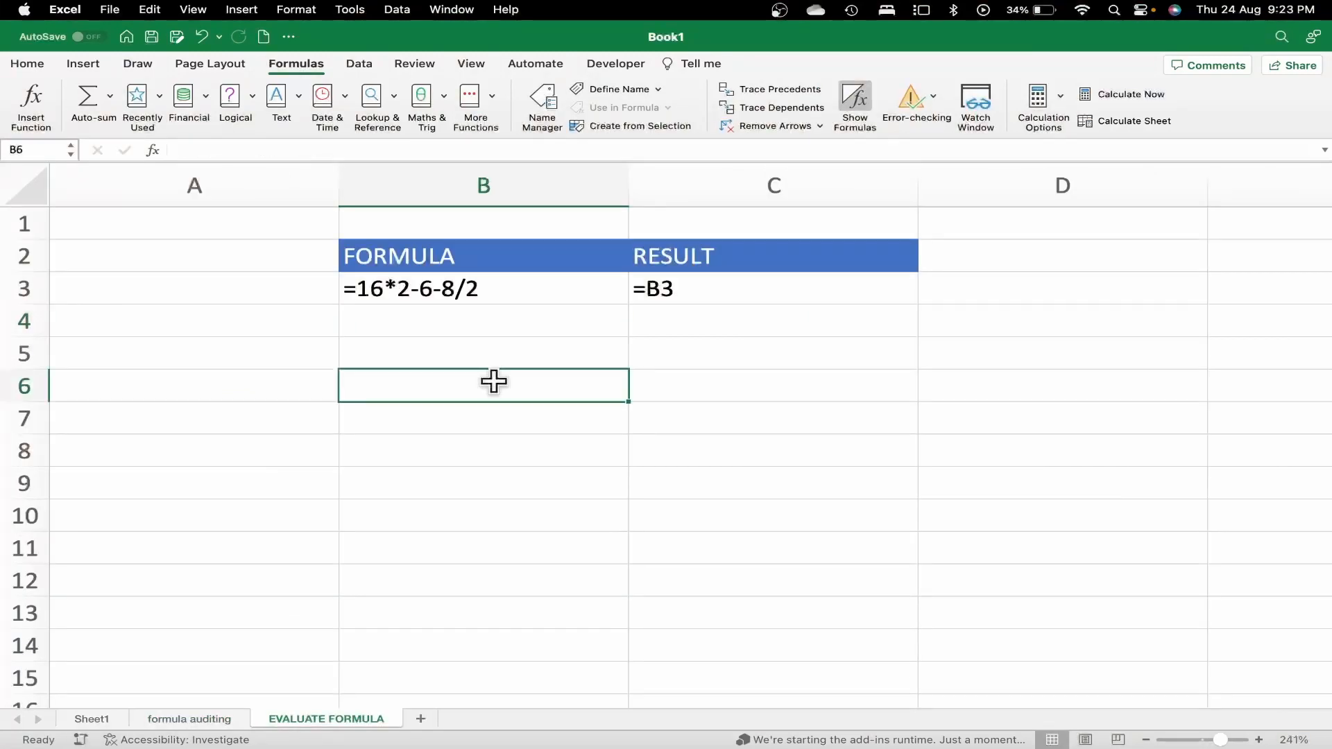
{"action": "left_click", "coordinate": [851, 99]}
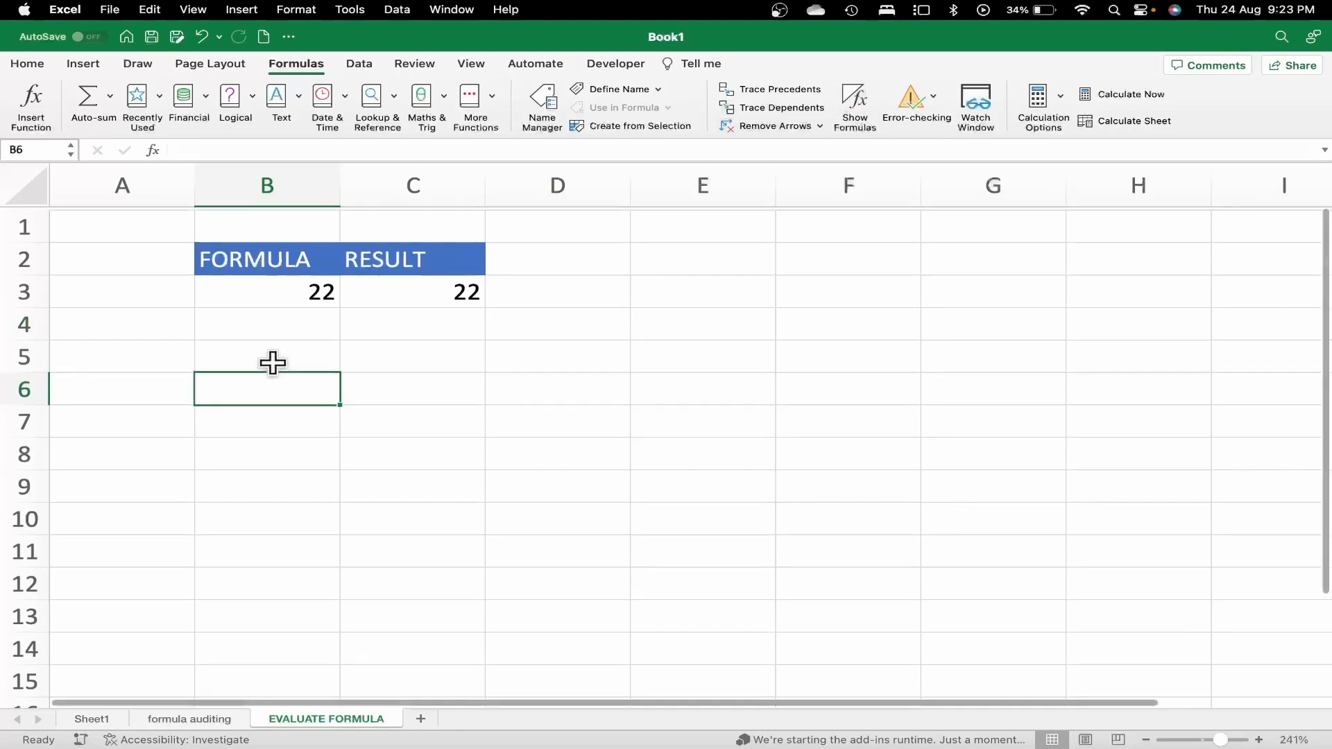
{"action": "left_click", "coordinate": [198, 720]}
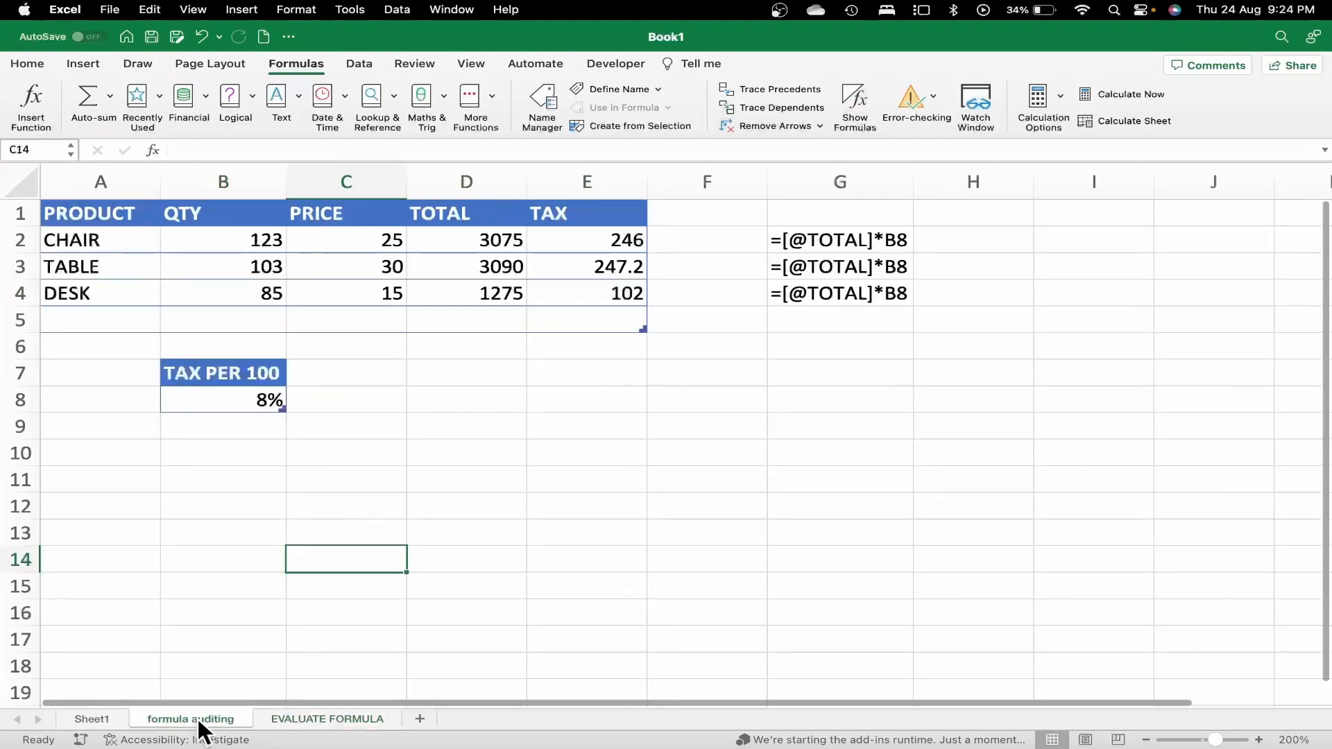
{"action": "left_click", "coordinate": [291, 720]}
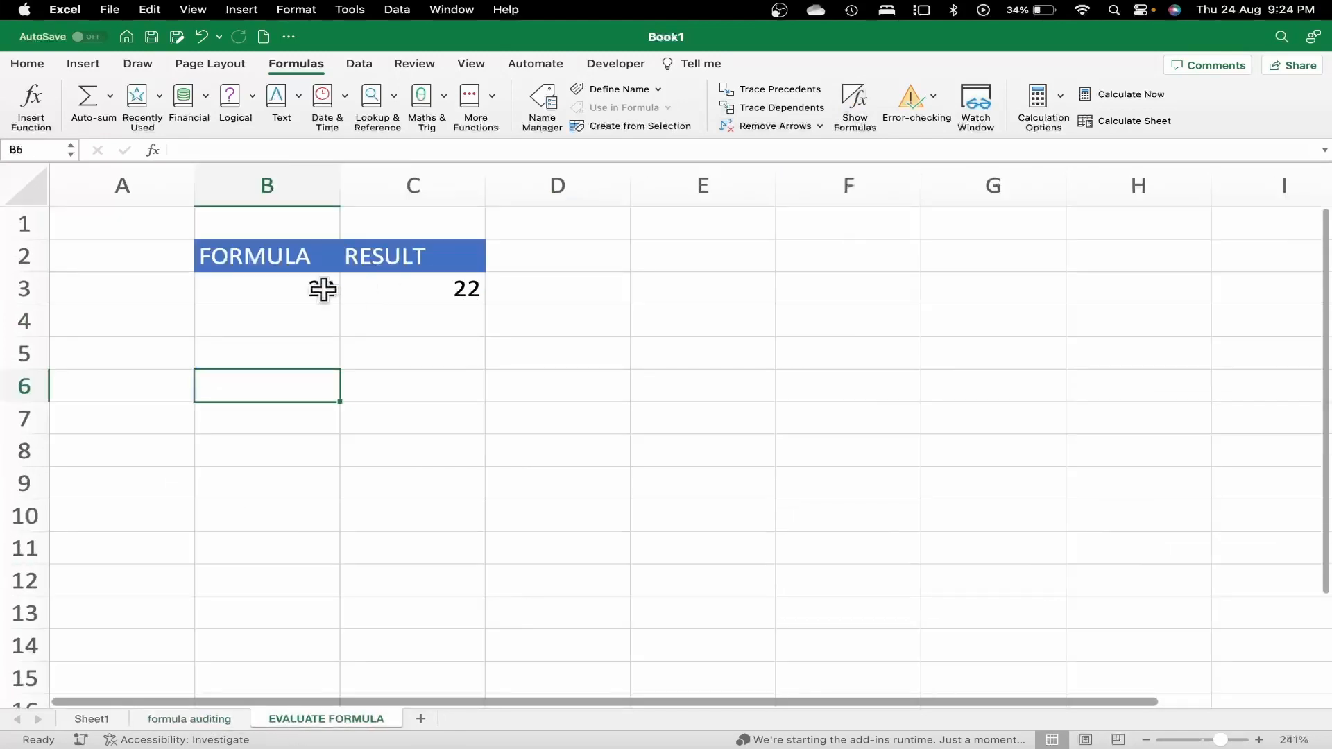
Select the formula in cell B3 of the EVALUATE FORMULA sheet and turn on the display of formulas.
{"action": "left_click", "coordinate": [294, 289]}
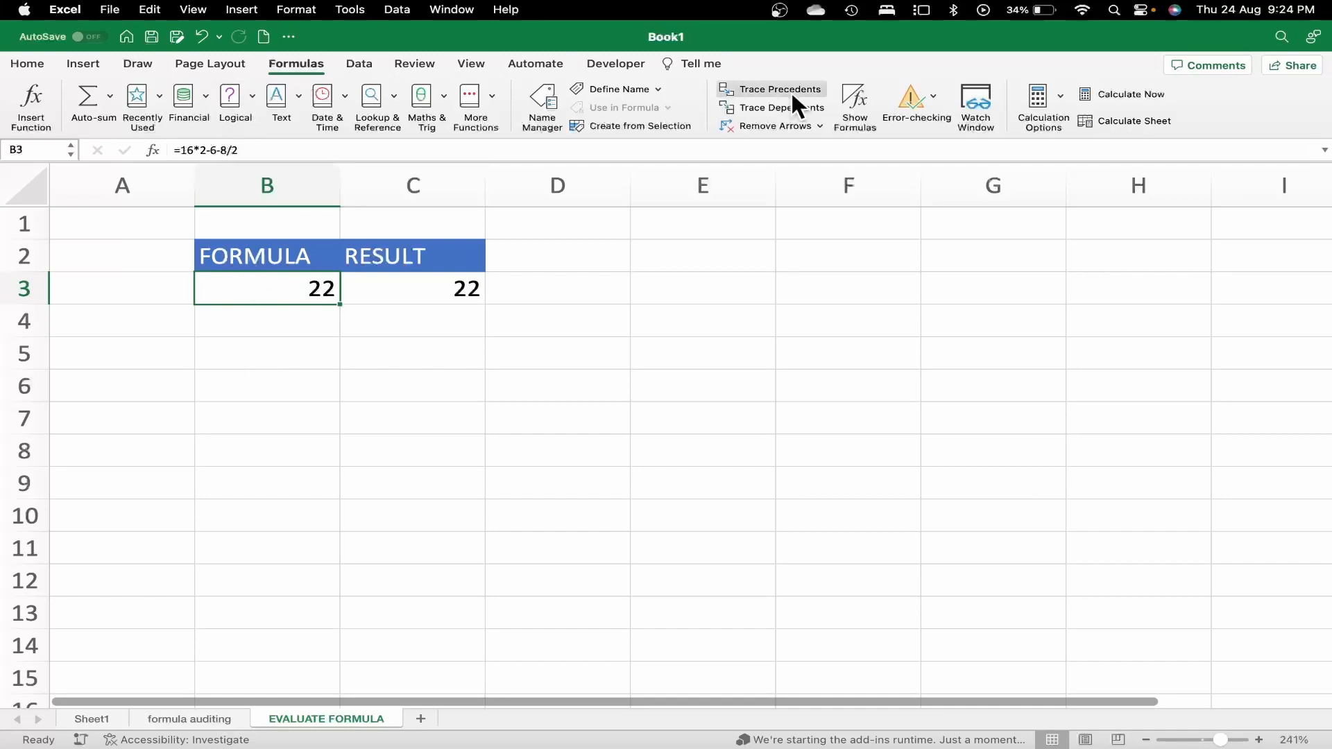
{"action": "left_click", "coordinate": [855, 97]}
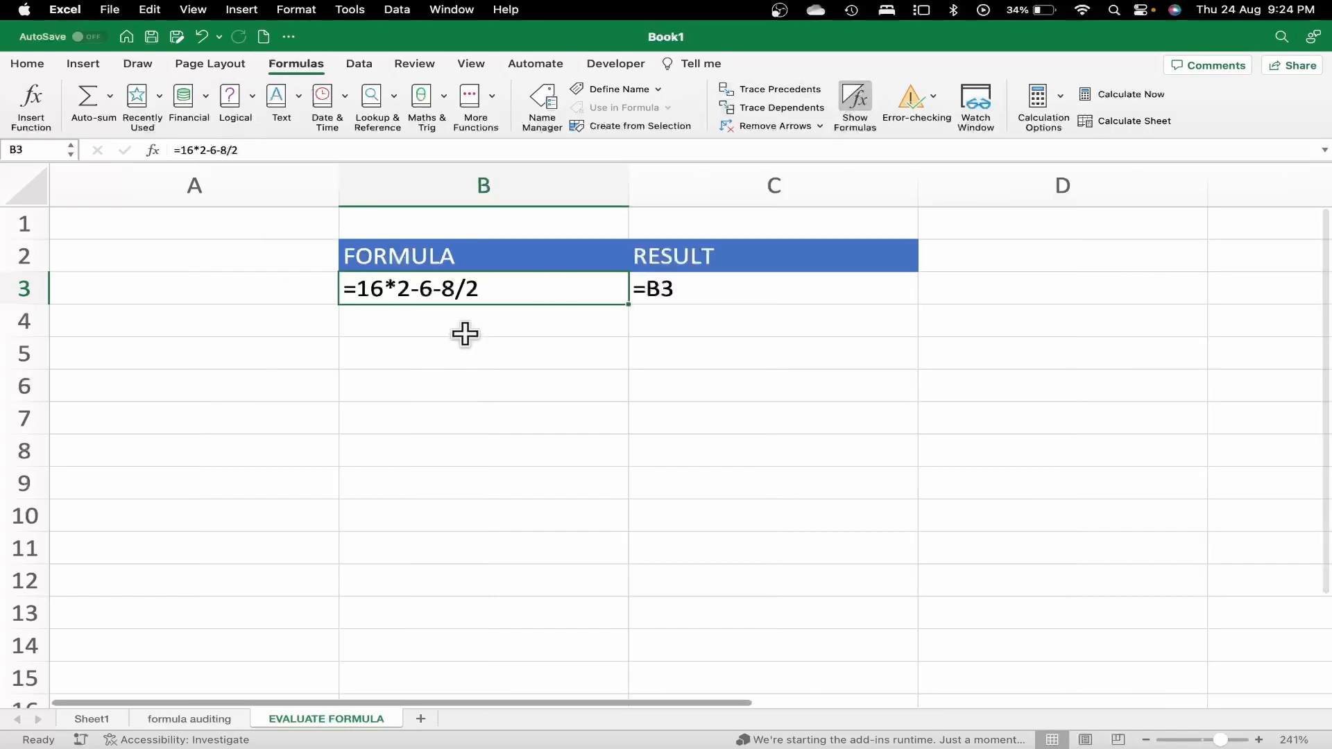